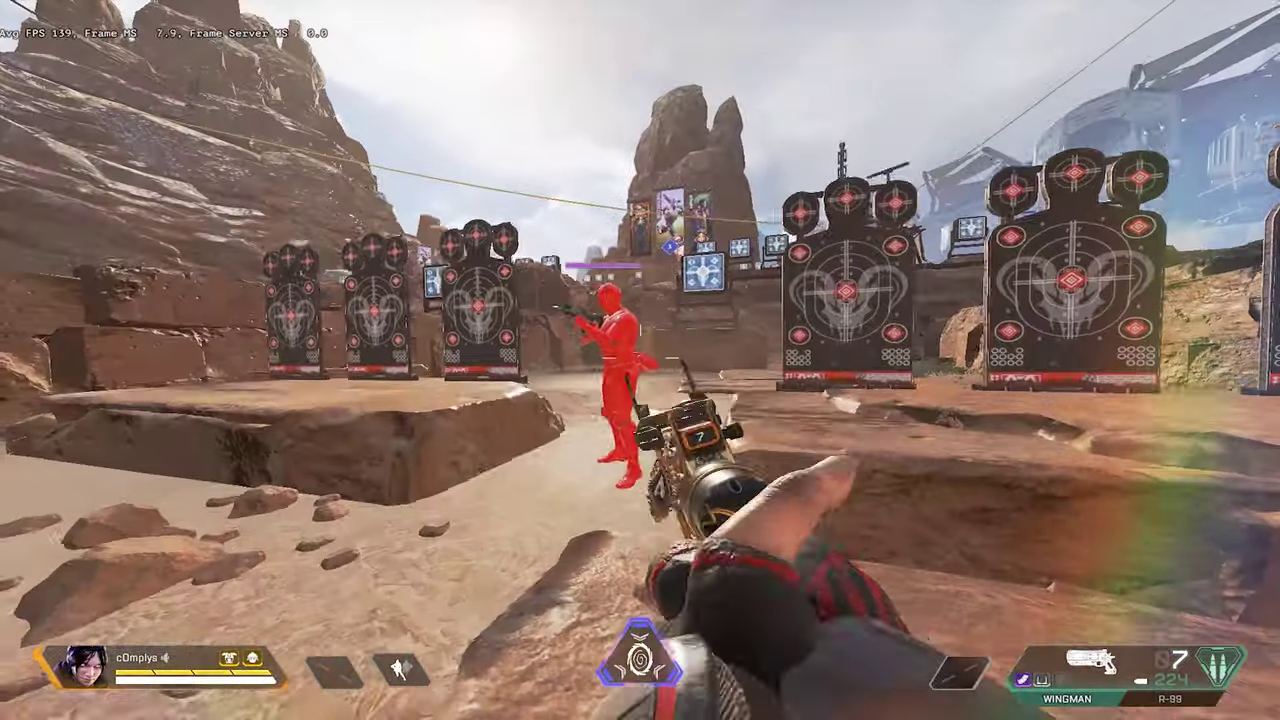
key("3")
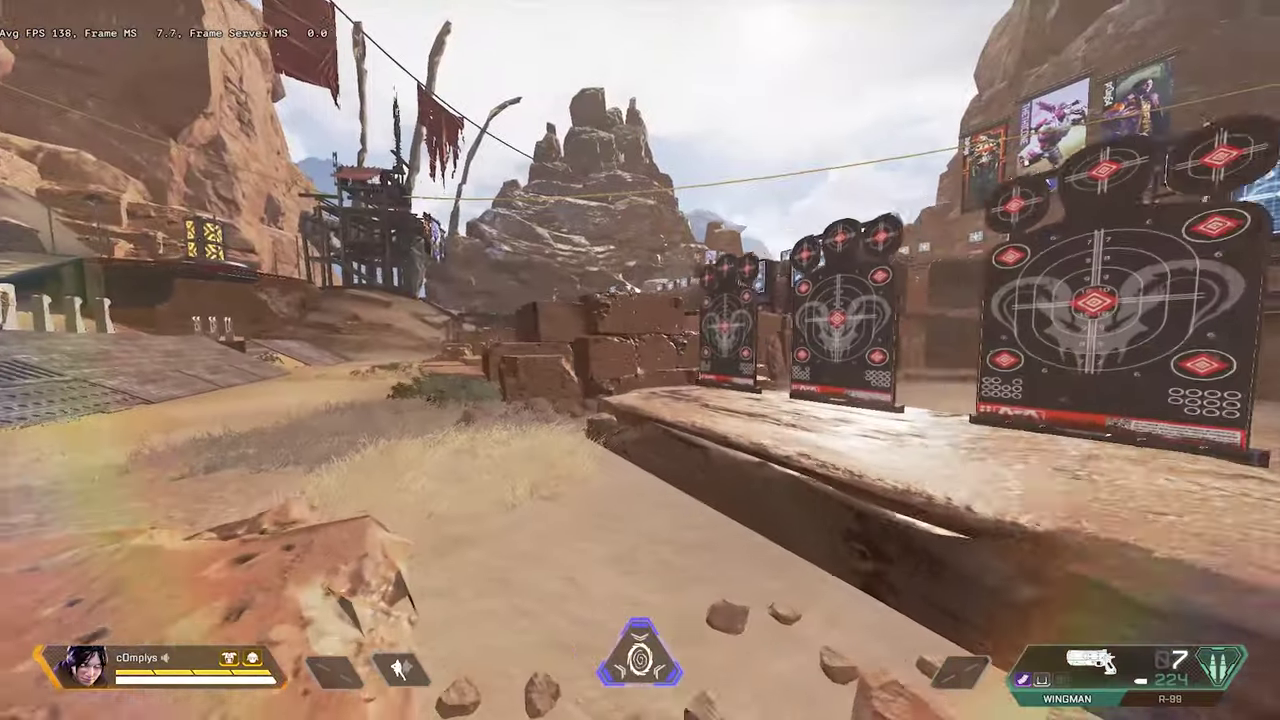
key("w")
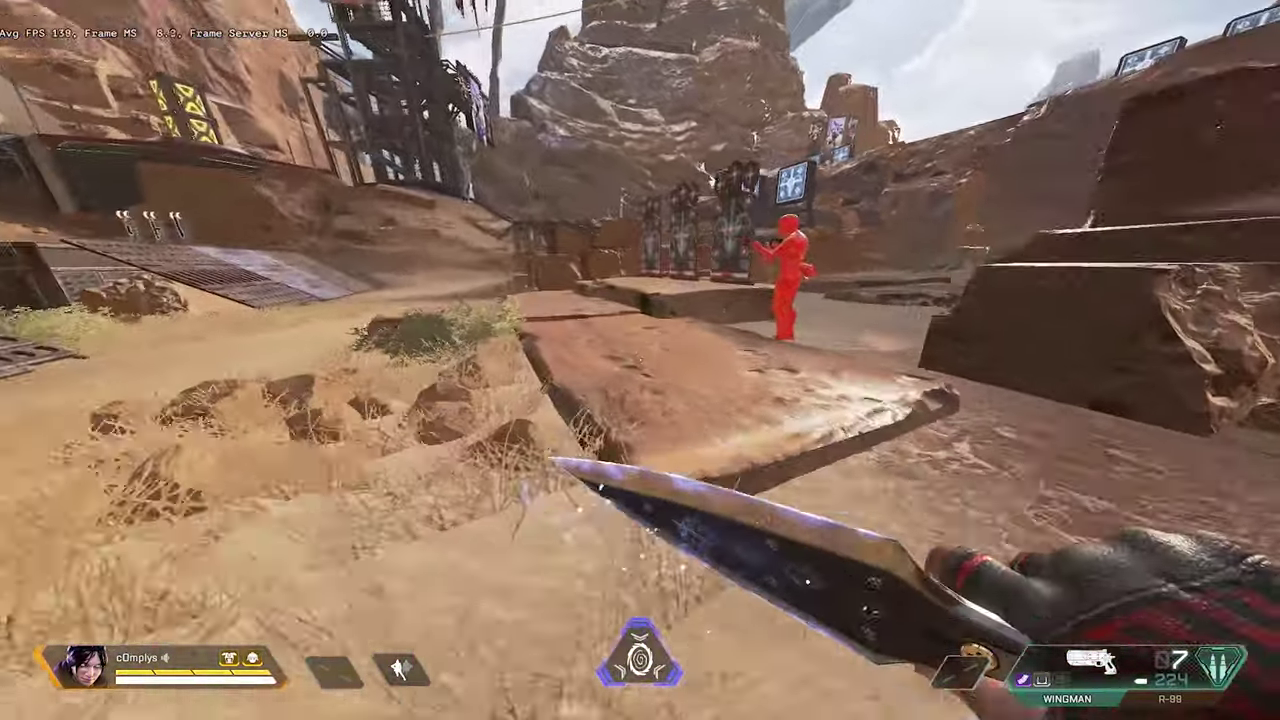
key("1")
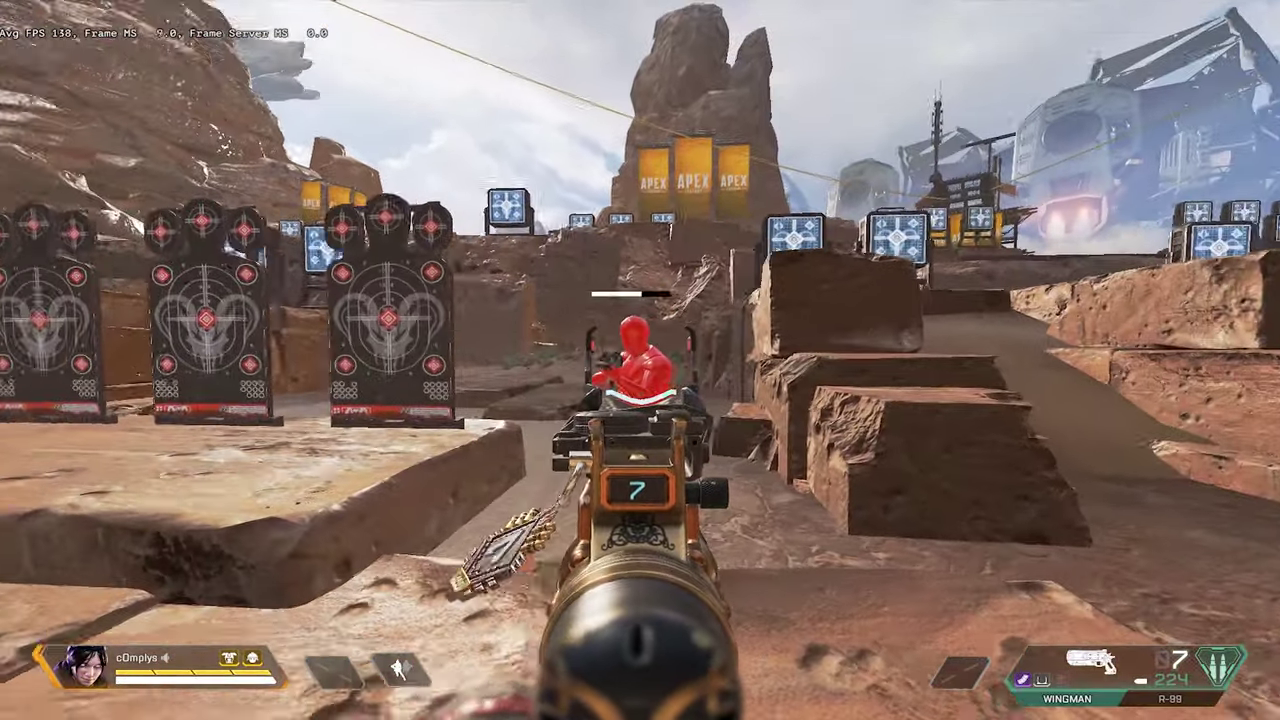
key("a")
key("s")
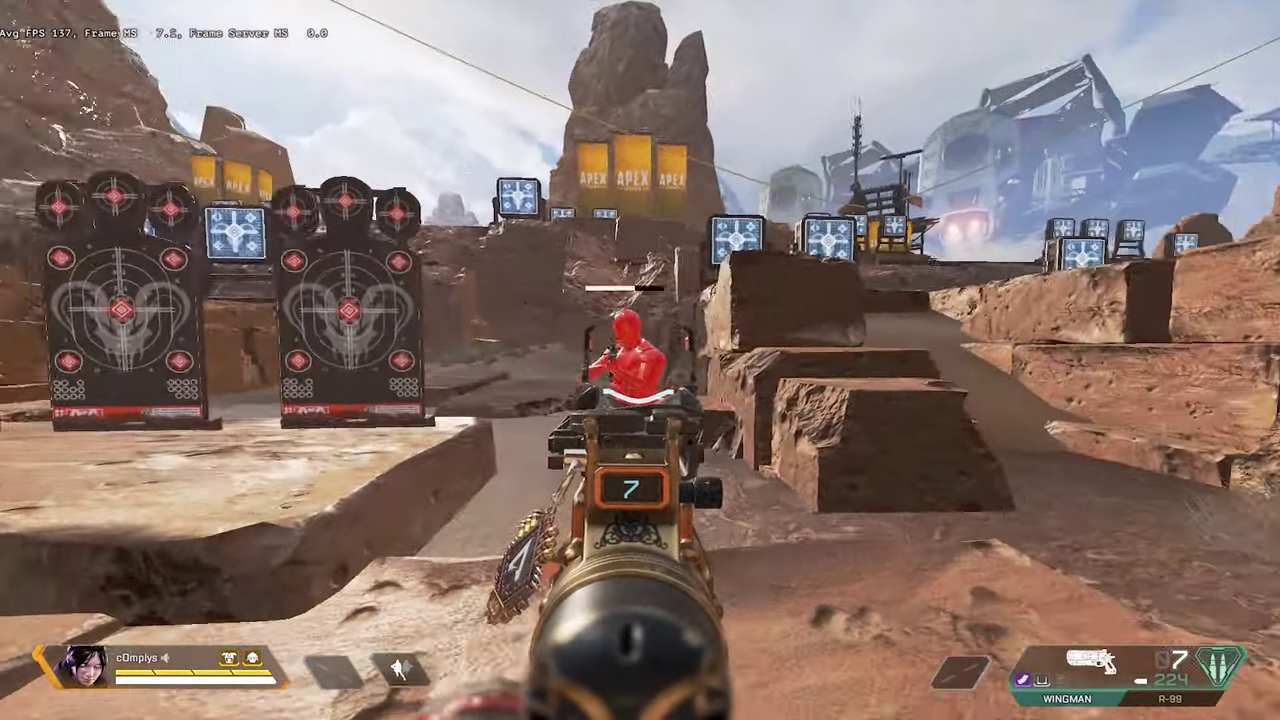
key("q")
key("w")
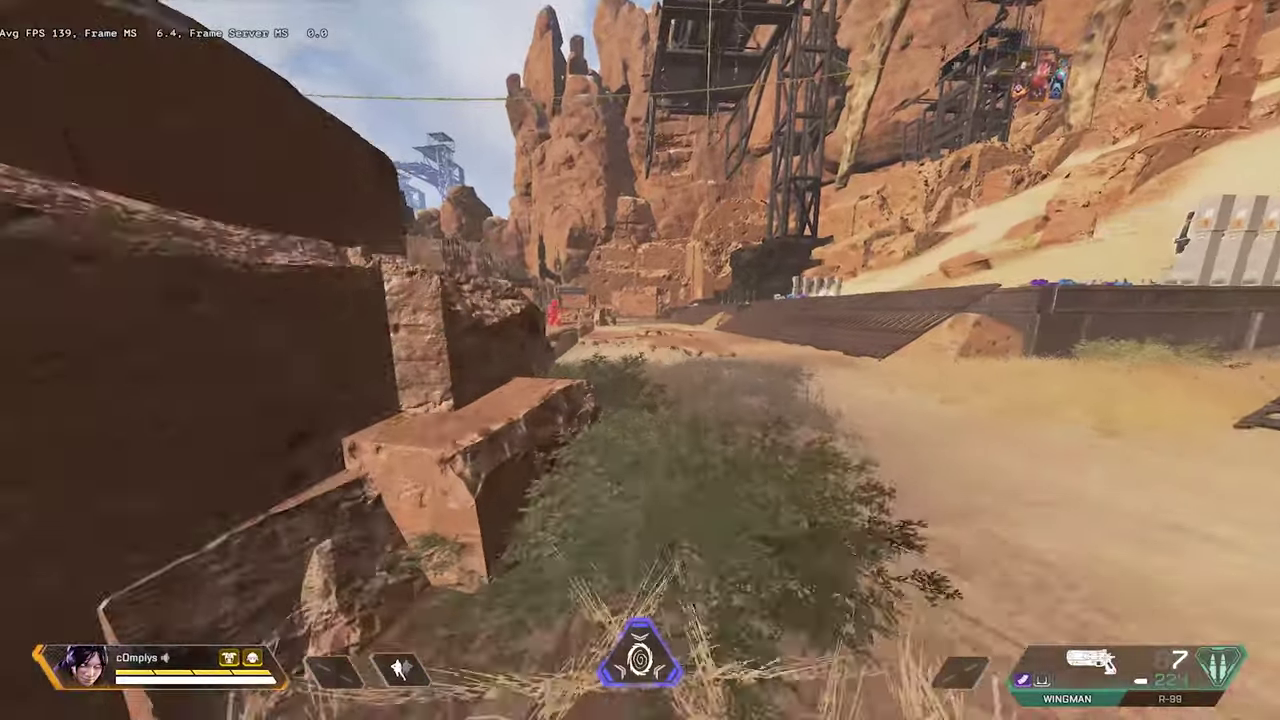
key("3")
key("w")
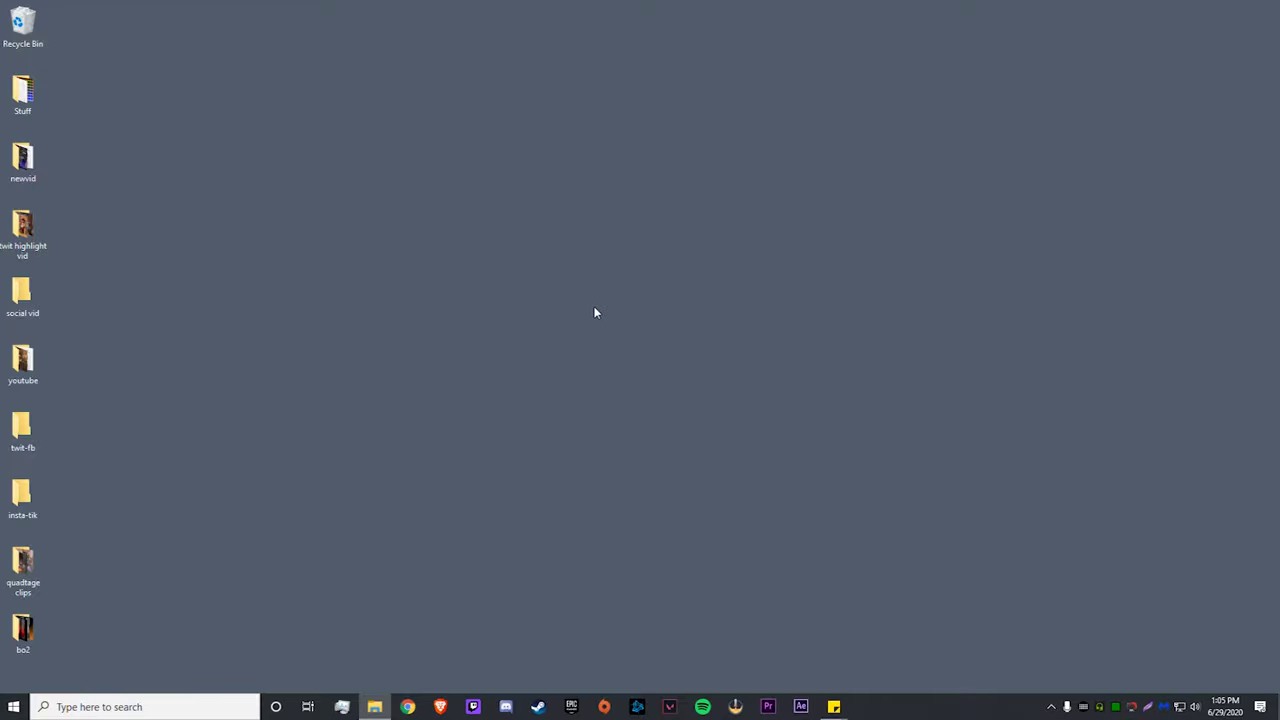
- Switch to NVIDIA Control Panel and start creating a custom resolution for the selected display
right_click(660, 330)
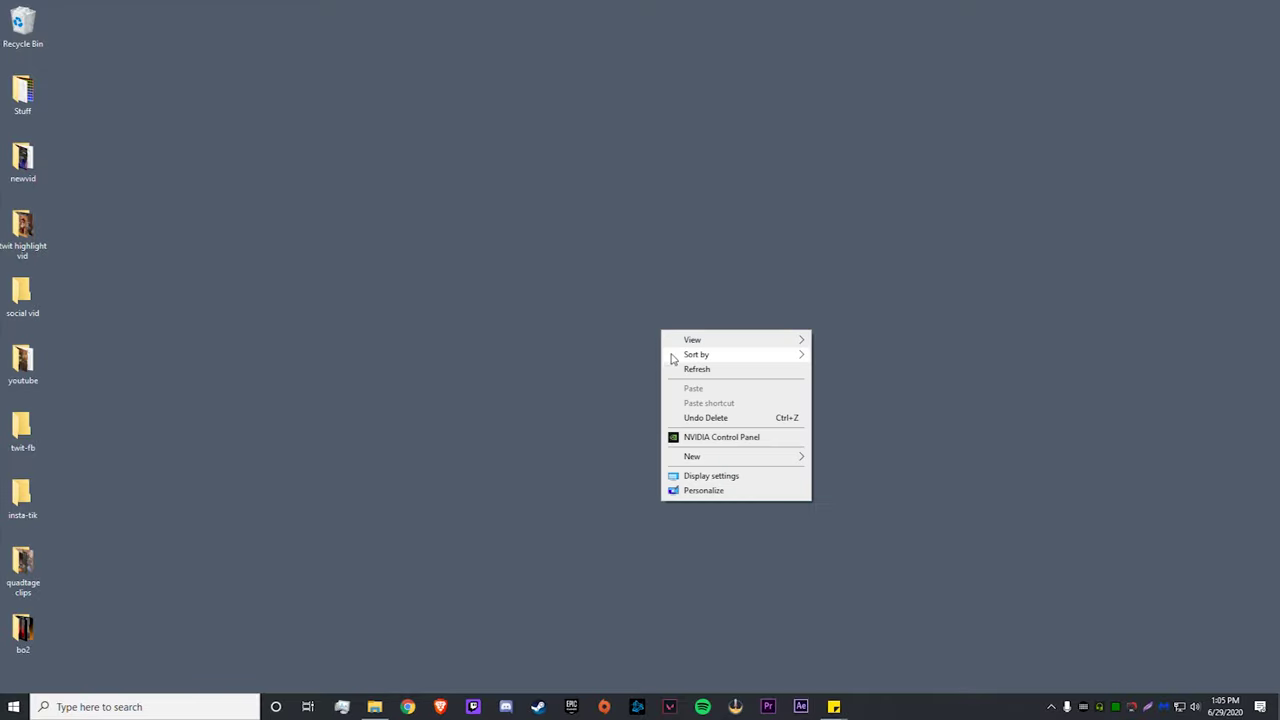
left_click(729, 438)
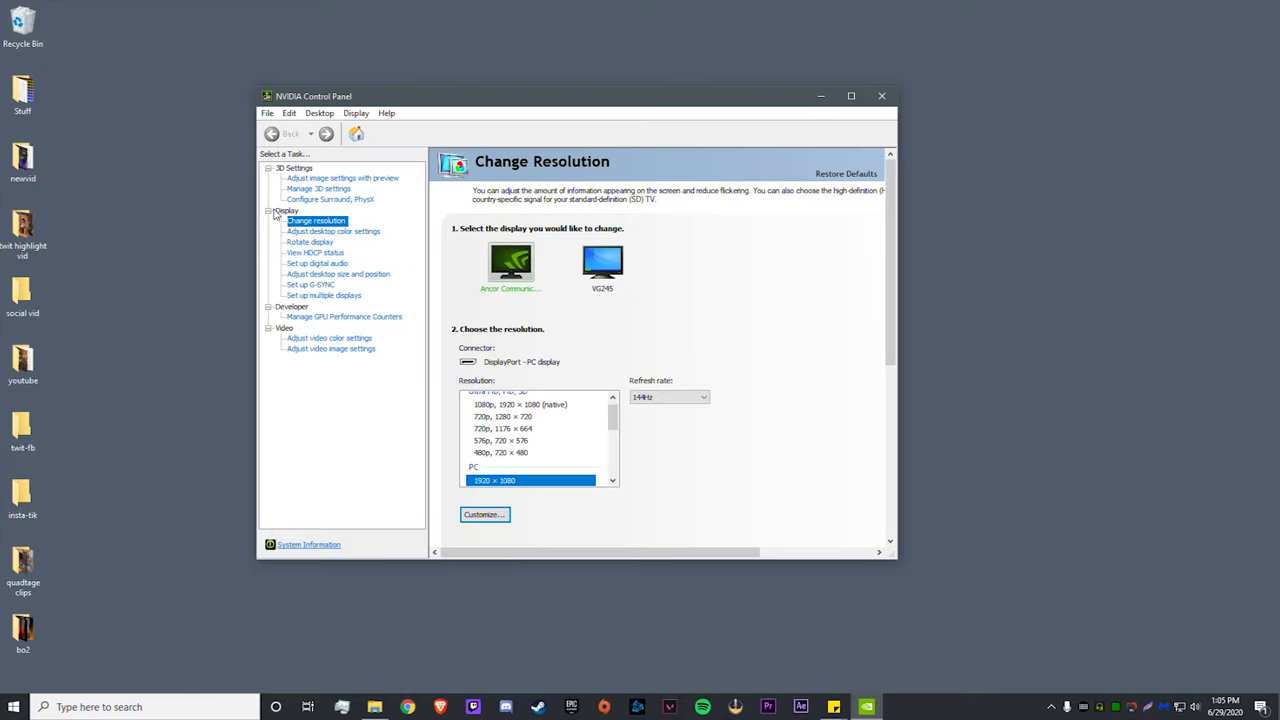
left_click(492, 518)
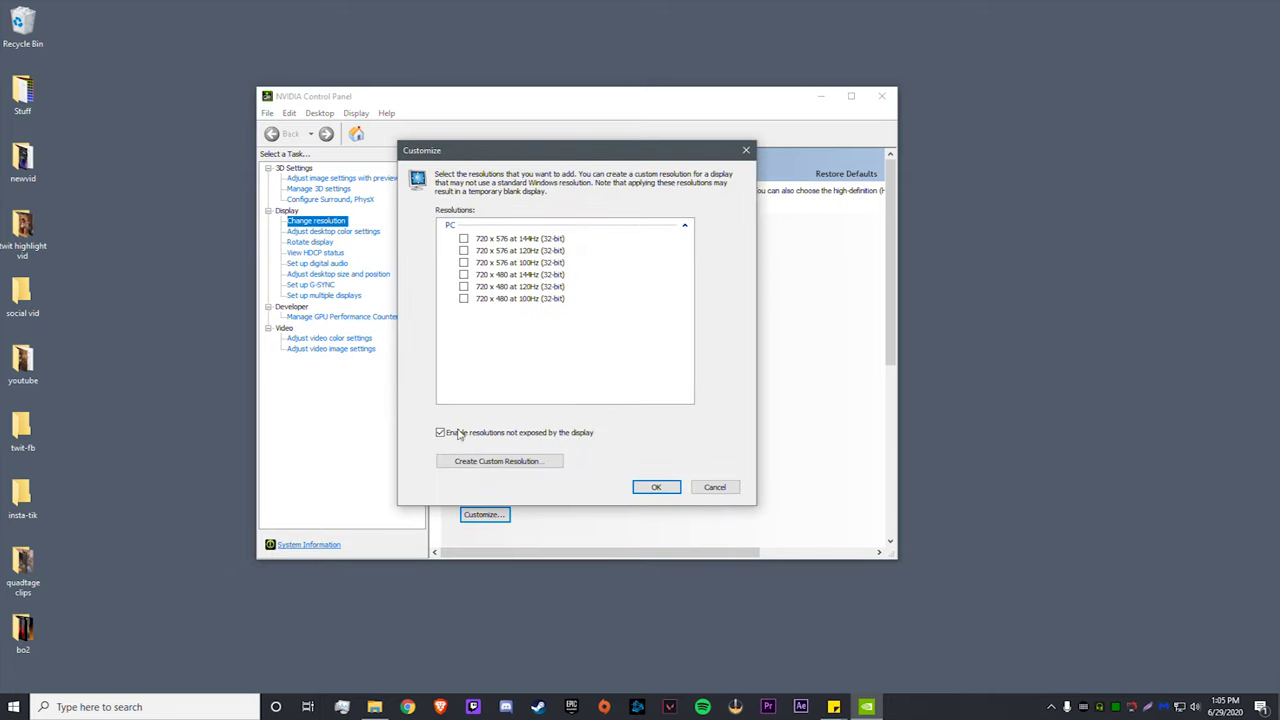
left_click(499, 463)
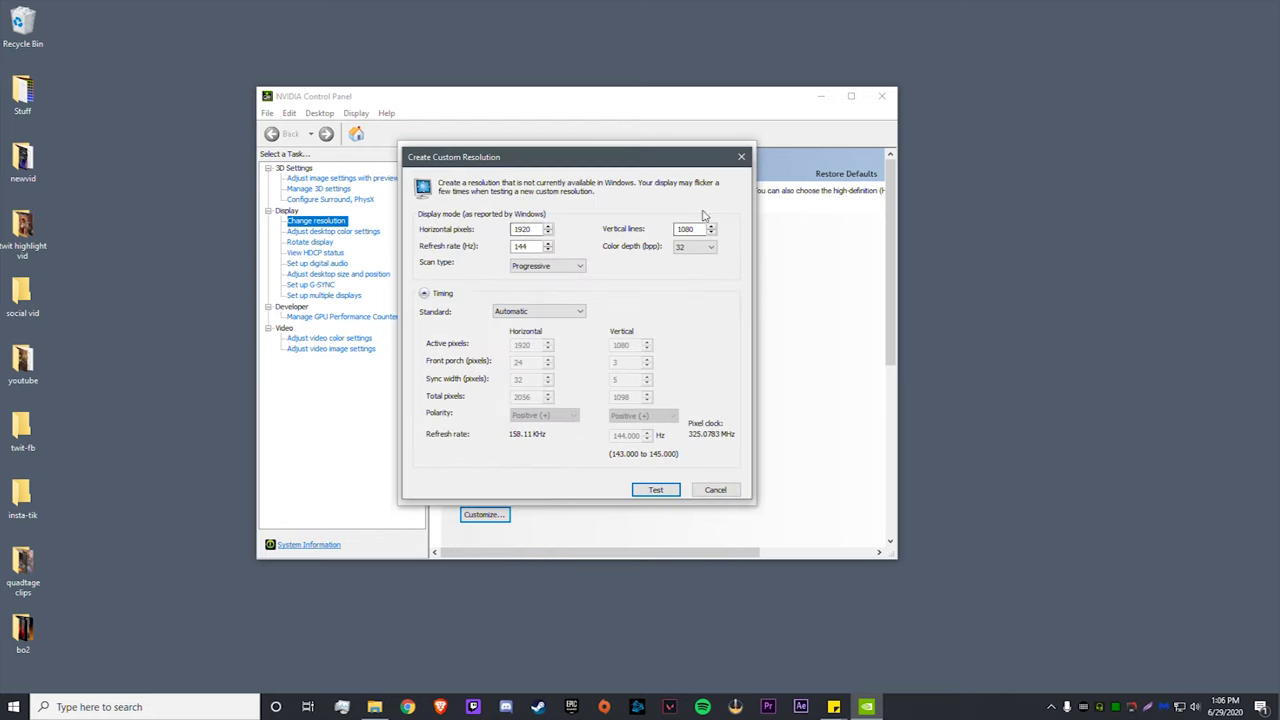
- Set the custom resolution's horizontal pixels to 1728, test it, and save it to the list of enabled resolutions
left_click(533, 229)
left_click_drag(535, 229, 503, 240)
type("12")
type("728")
left_click(656, 490)
left_click(697, 359)
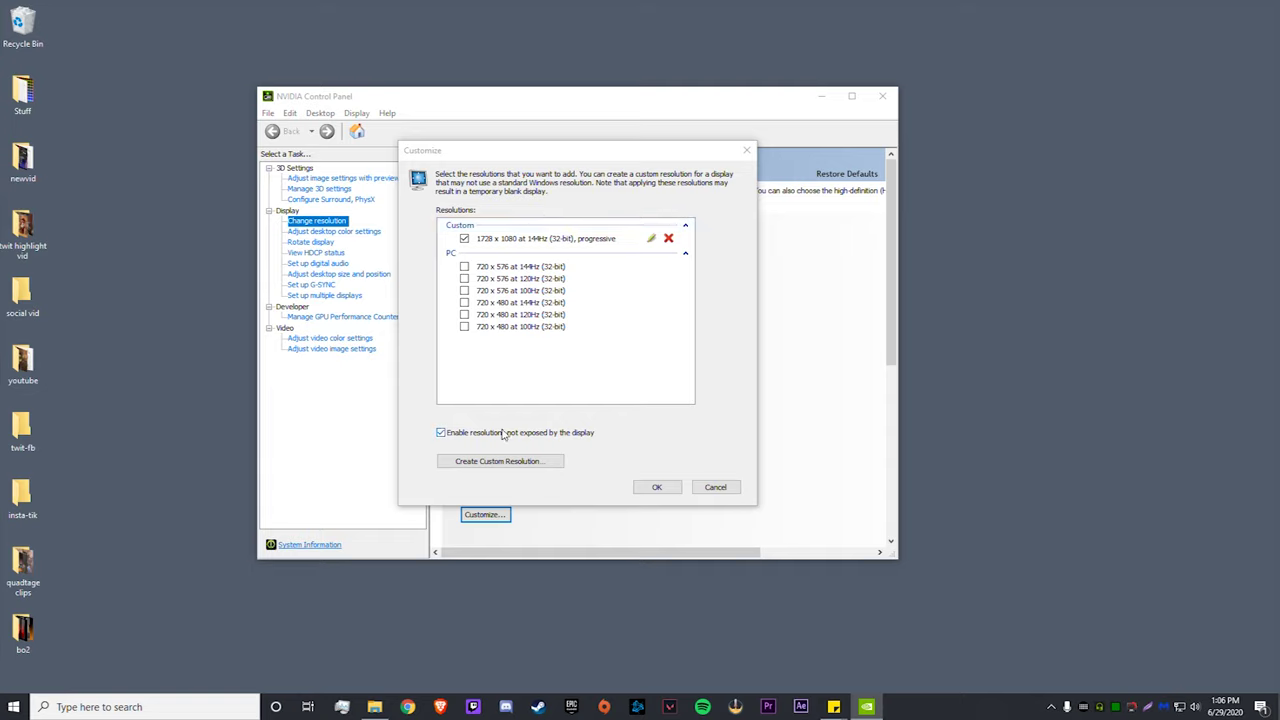
left_click(654, 487)
- Check the resolution options in the Windows display settings, and close Settings and NVIDIA Control Panel
right_click(980, 312)
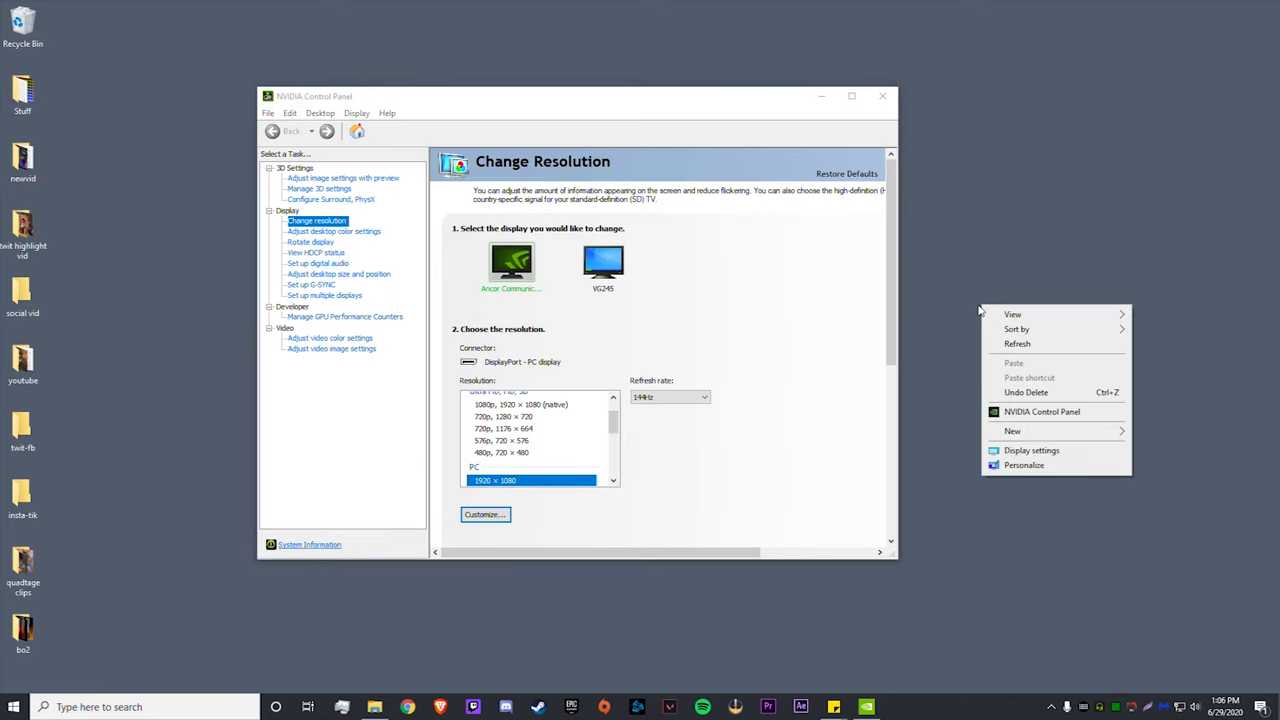
left_click(1046, 454)
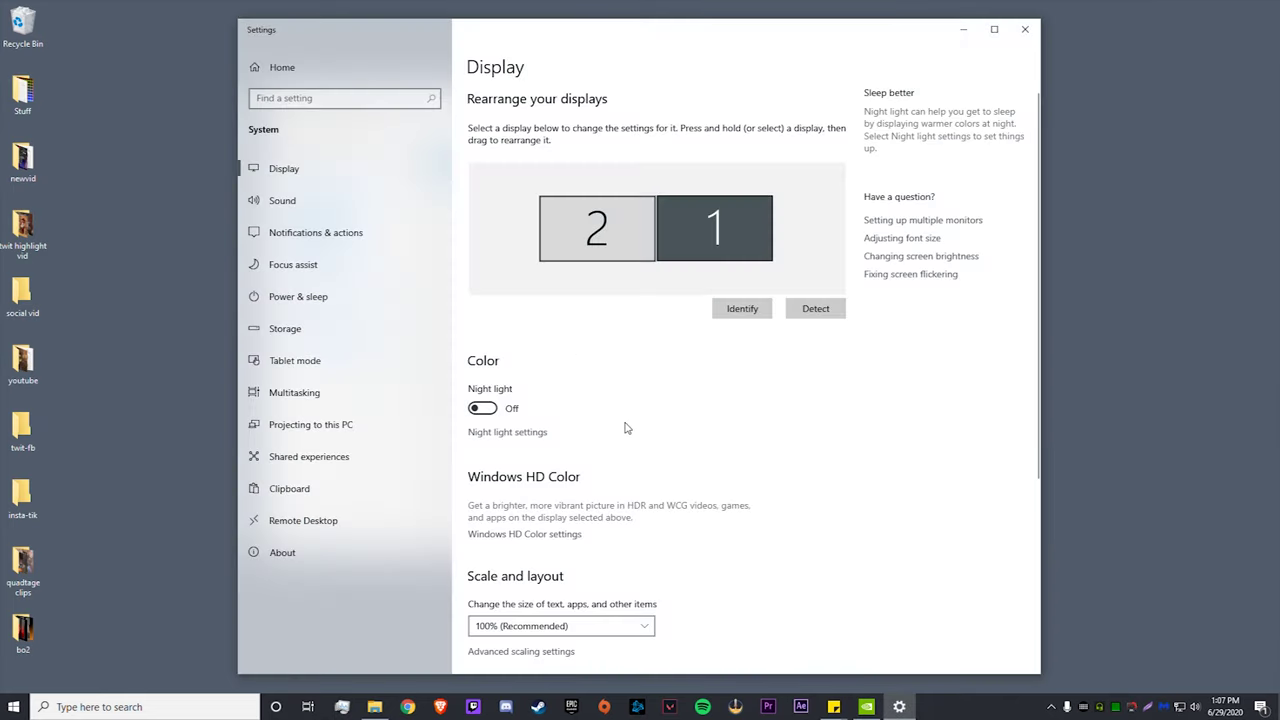
scroll(540, 203, "down", 3)
left_click(533, 385)
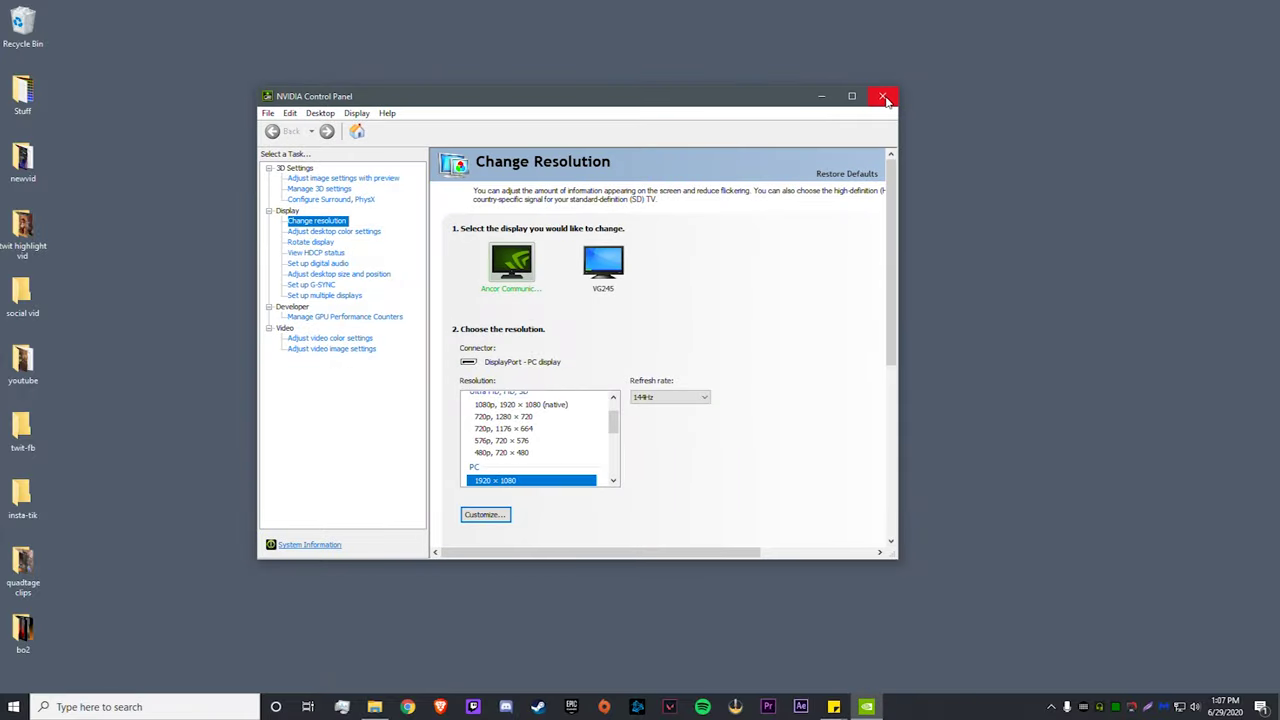
left_click(885, 96)
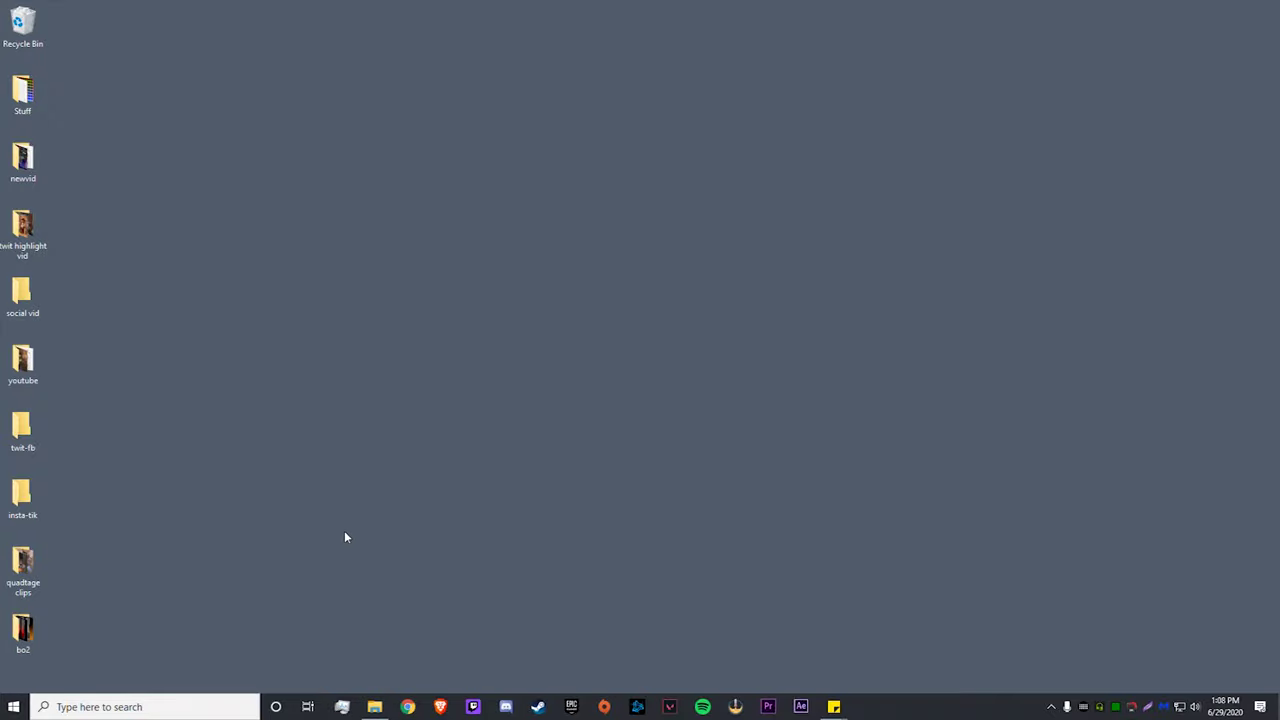
- Find the Saved Games folder and open videoconfig.txt from Respawn > Apex > local
left_click(148, 706)
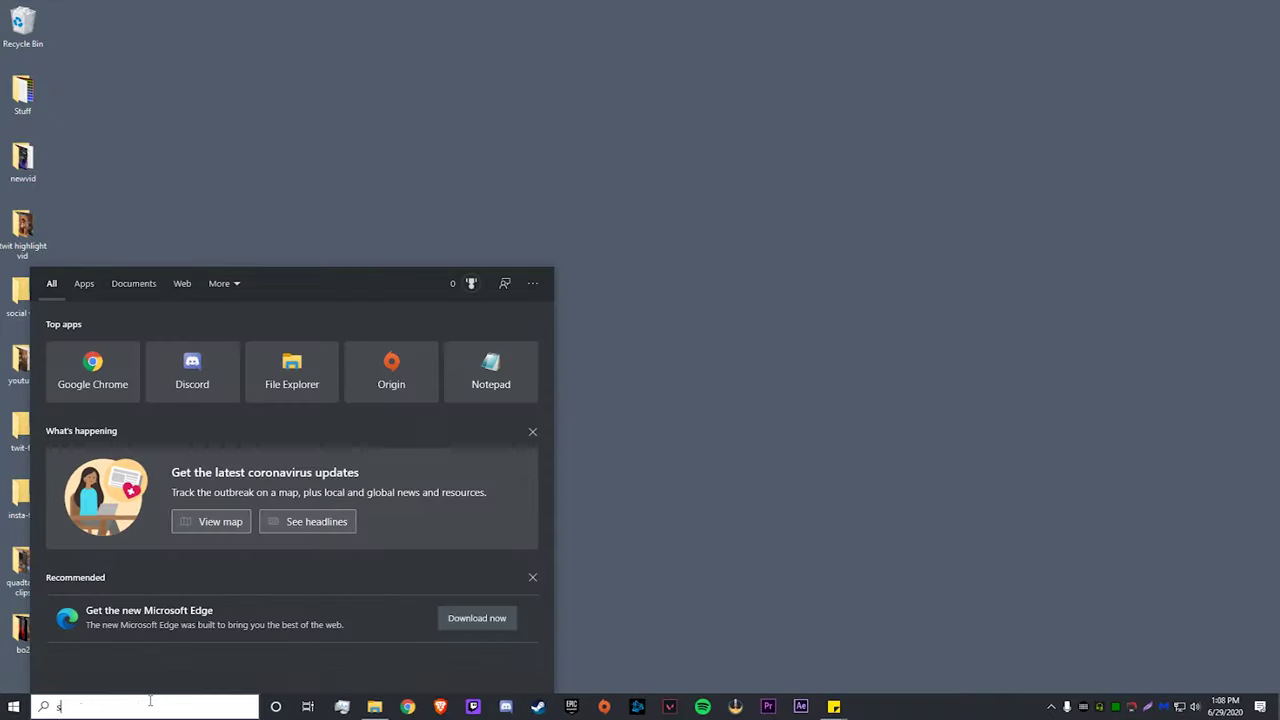
type("saved games")
left_click(226, 352)
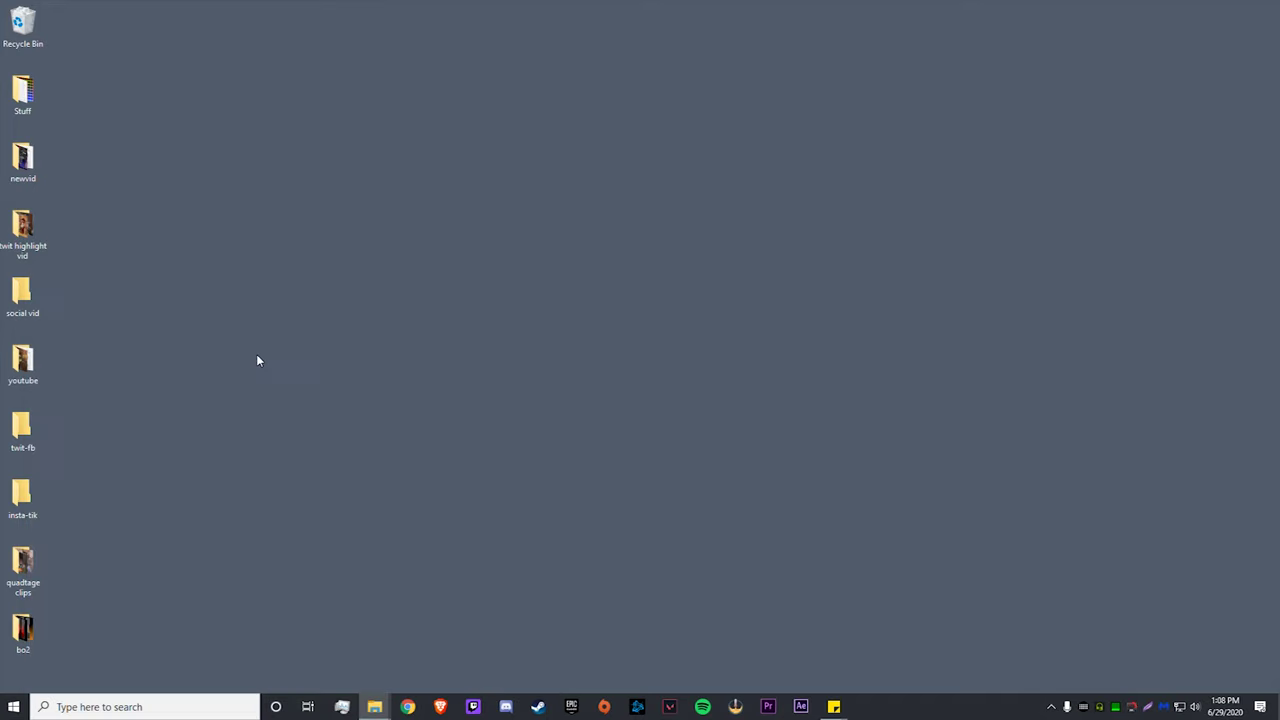
double_click(616, 284)
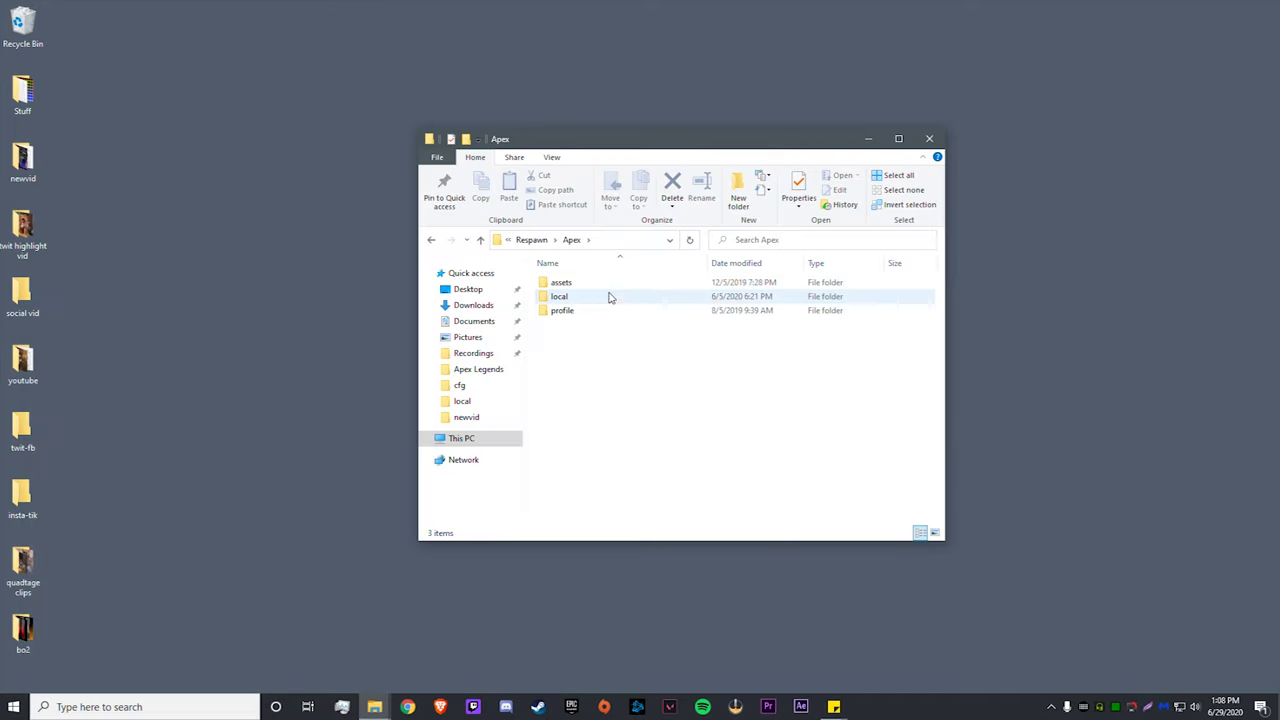
double_click(609, 296)
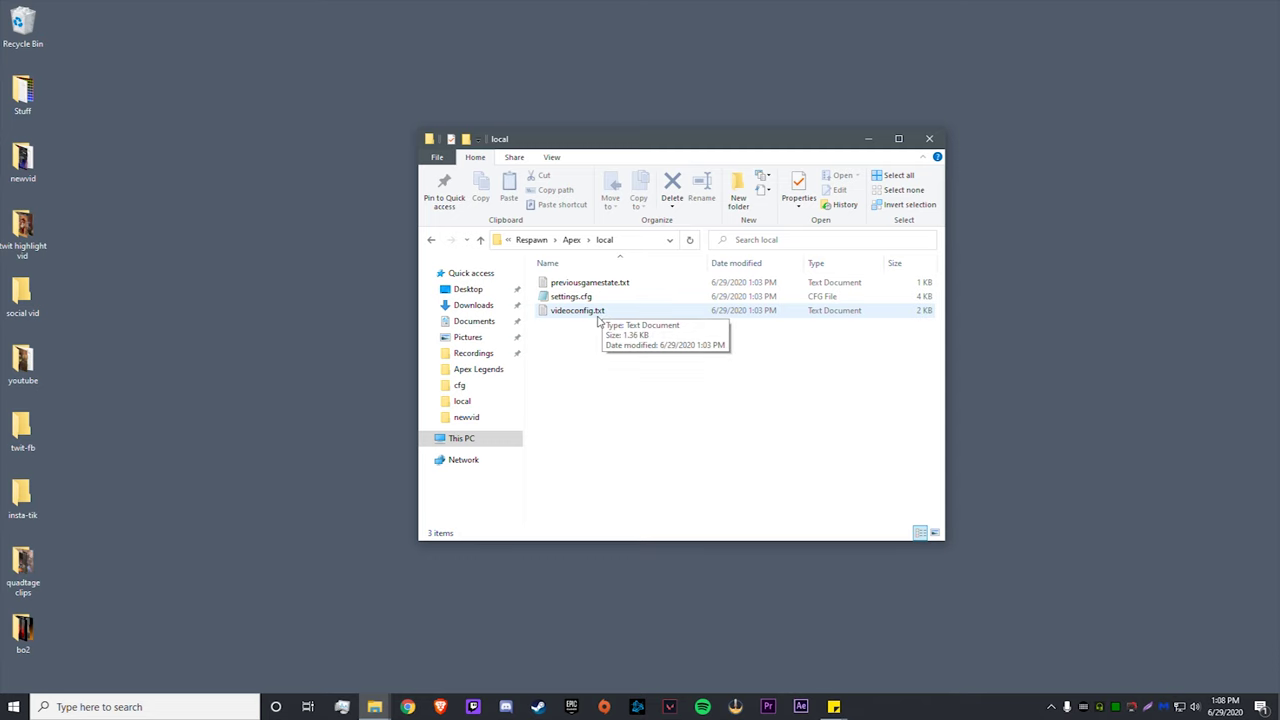
double_click(598, 310)
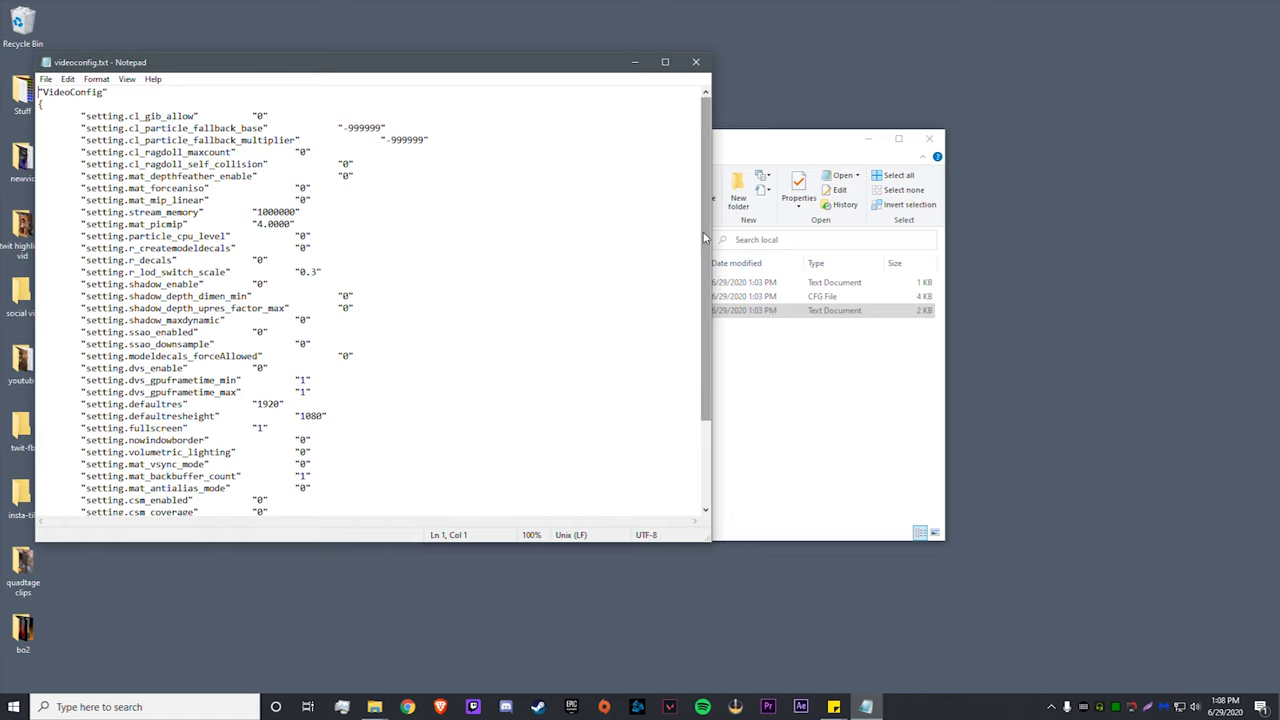
- Set "setting.defaultres" to 1728 in videoconfig.txt, save the file, and close it
left_click_drag(706, 235, 706, 323)
scroll(706, 323, "up", 3)
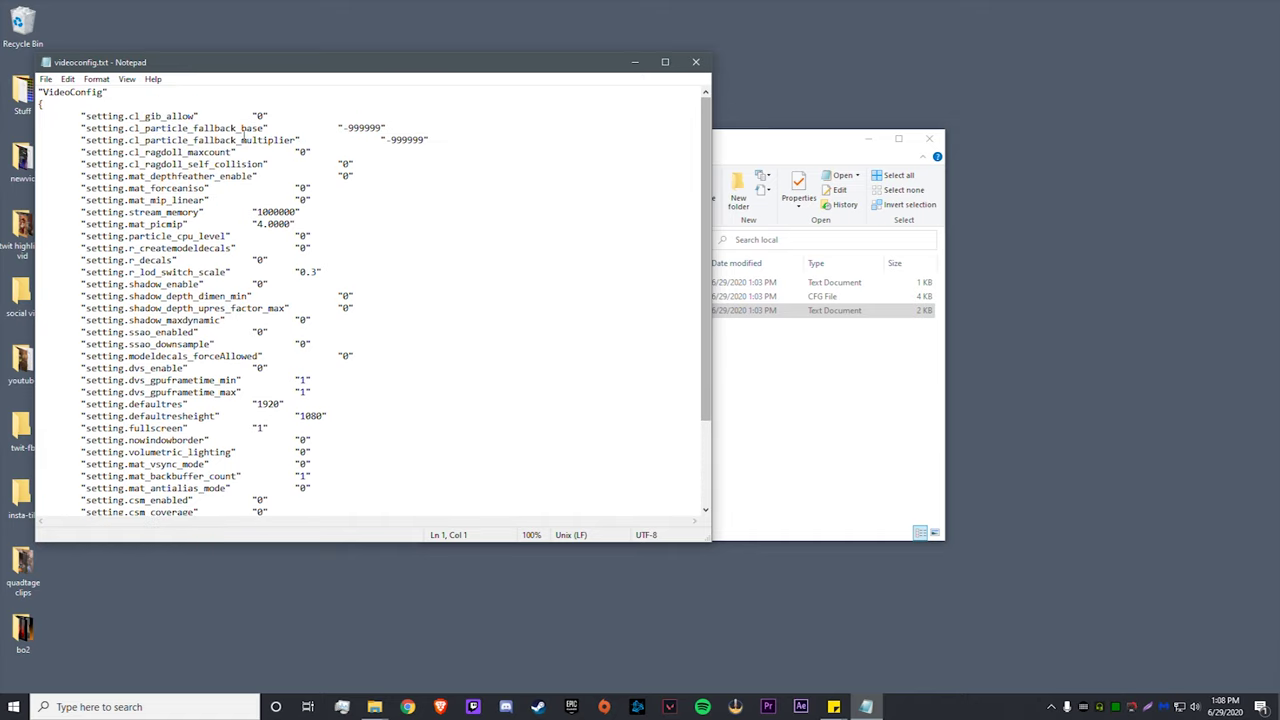
left_click_drag(706, 245, 706, 291)
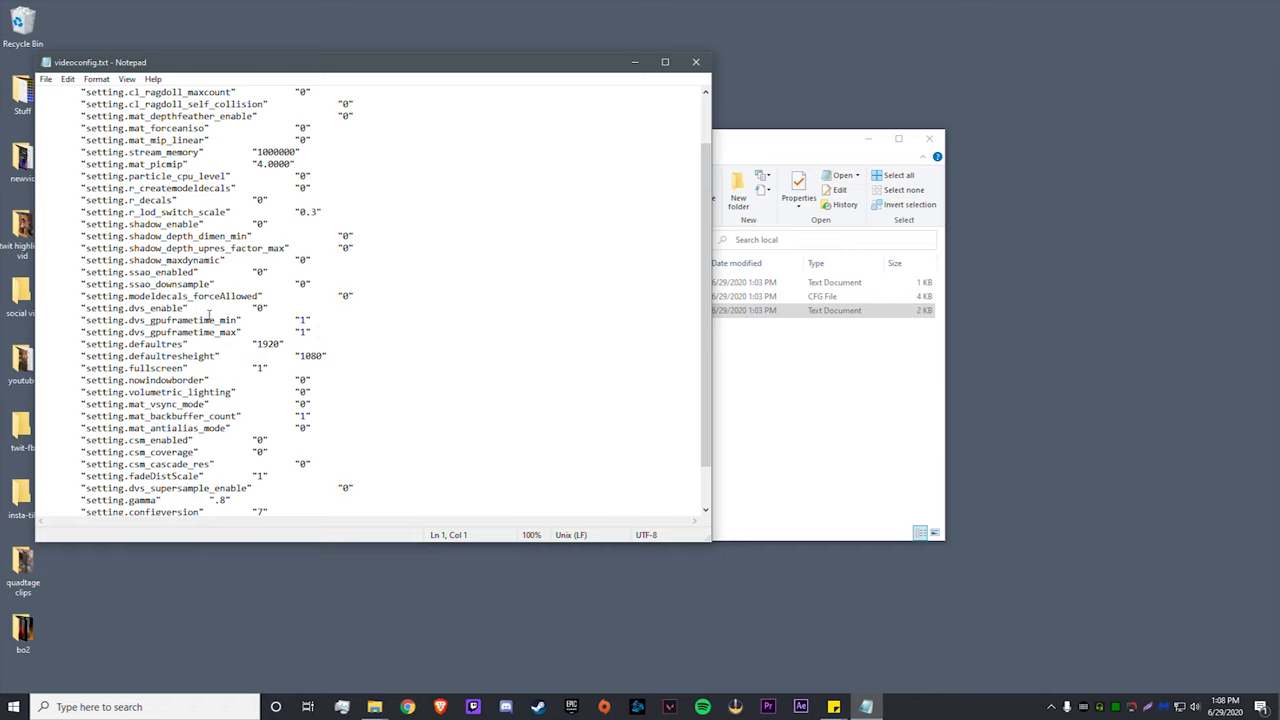
scroll(172, 116, "up", 2)
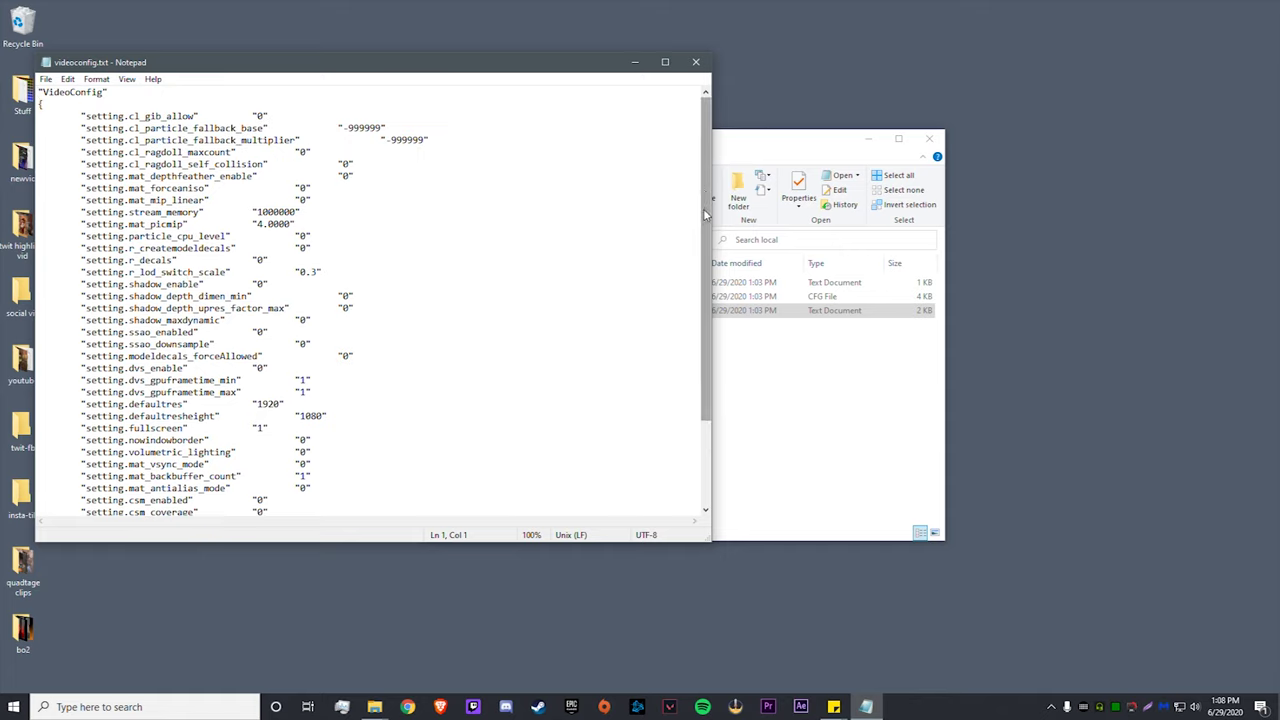
left_click_drag(706, 230, 691, 263)
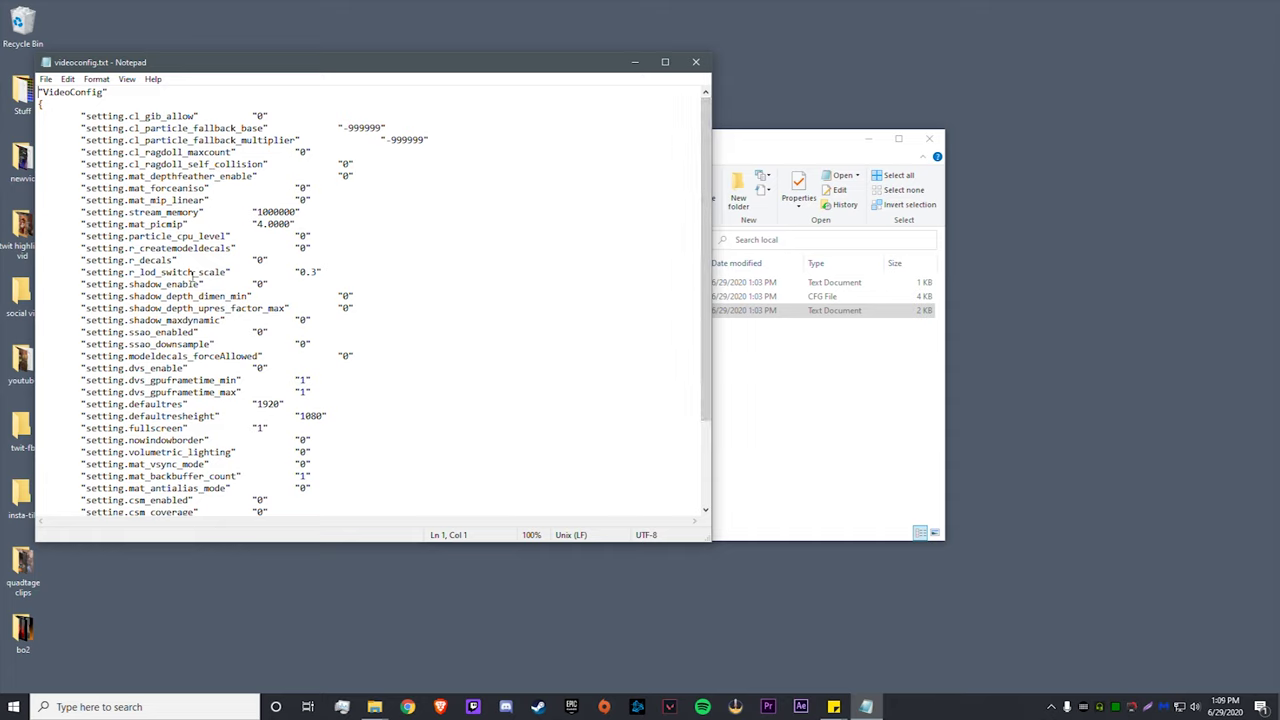
double_click(267, 403)
type("1728")
left_click(46, 79)
left_click(72, 139)
left_click(696, 62)
- Make videoconfig.txt read-only, apply the change, and close the local folder
right_click(598, 312)
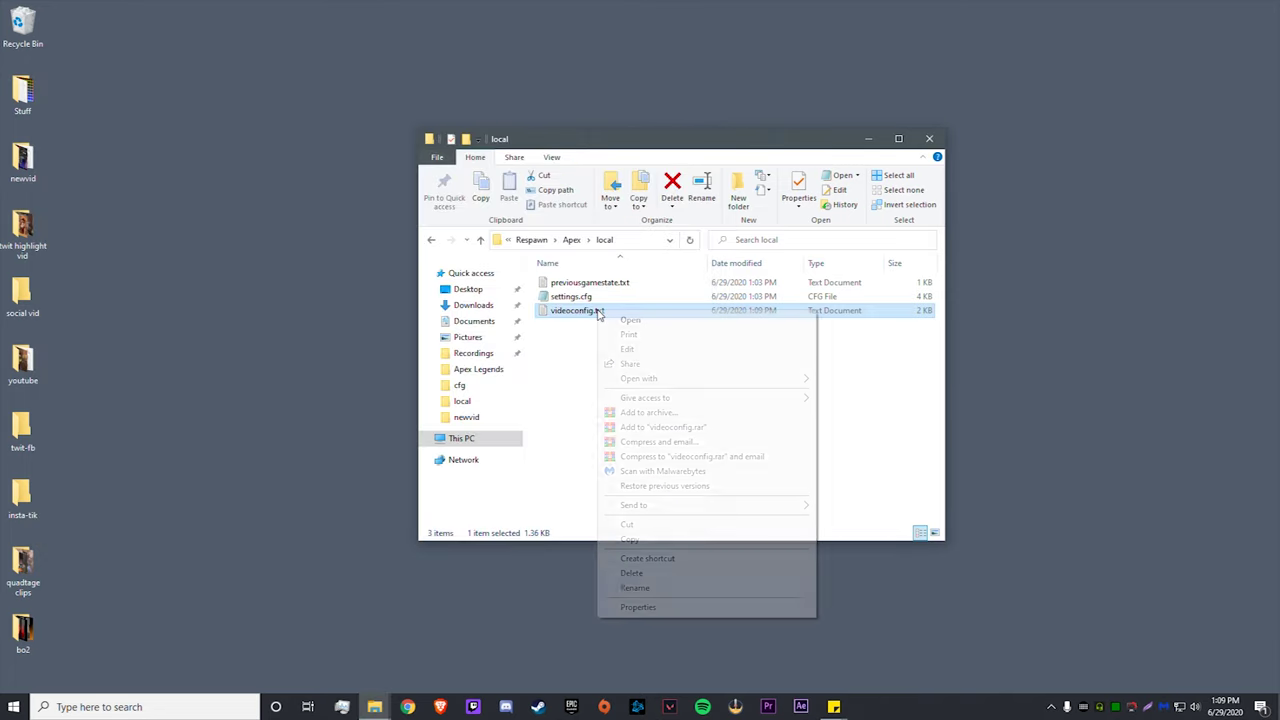
left_click(652, 606)
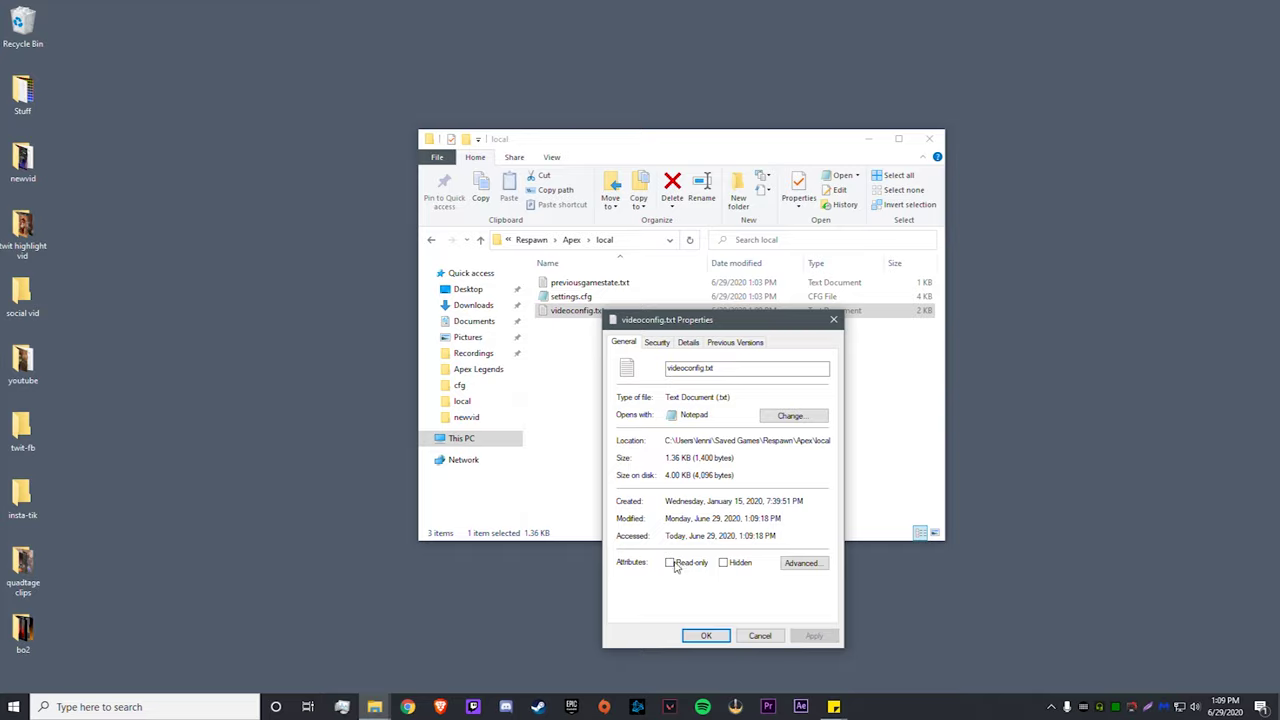
left_click(676, 566)
left_click(814, 636)
left_click(706, 636)
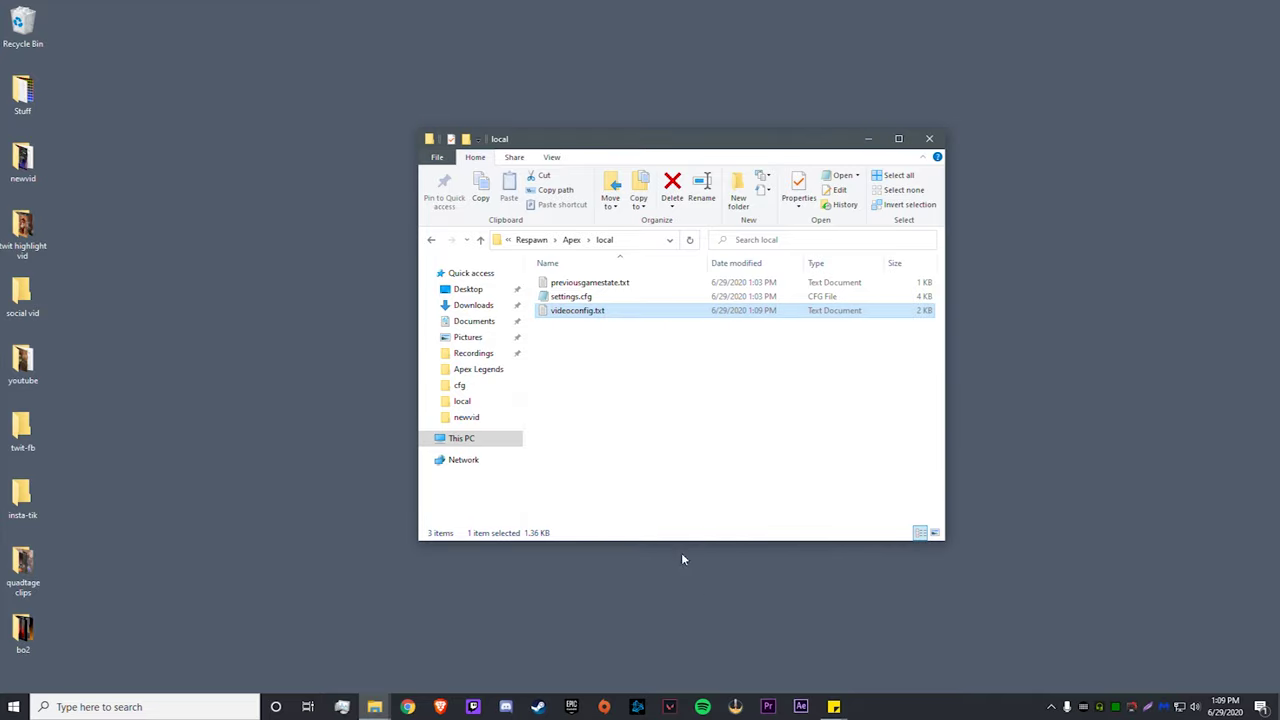
key("alt+F4")
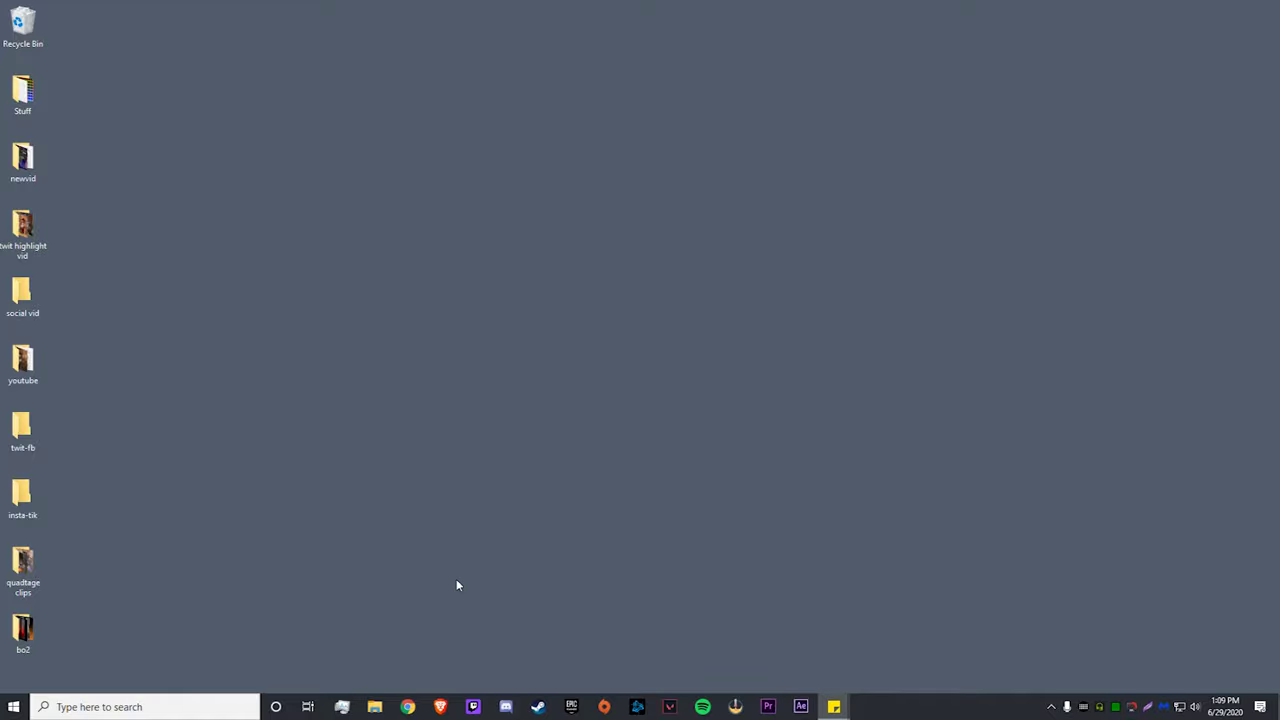
- Open the Apex game's cfg folder on Local Disk (C:) under Program Files (x86) > Origin Games > Apex
left_click(374, 706)
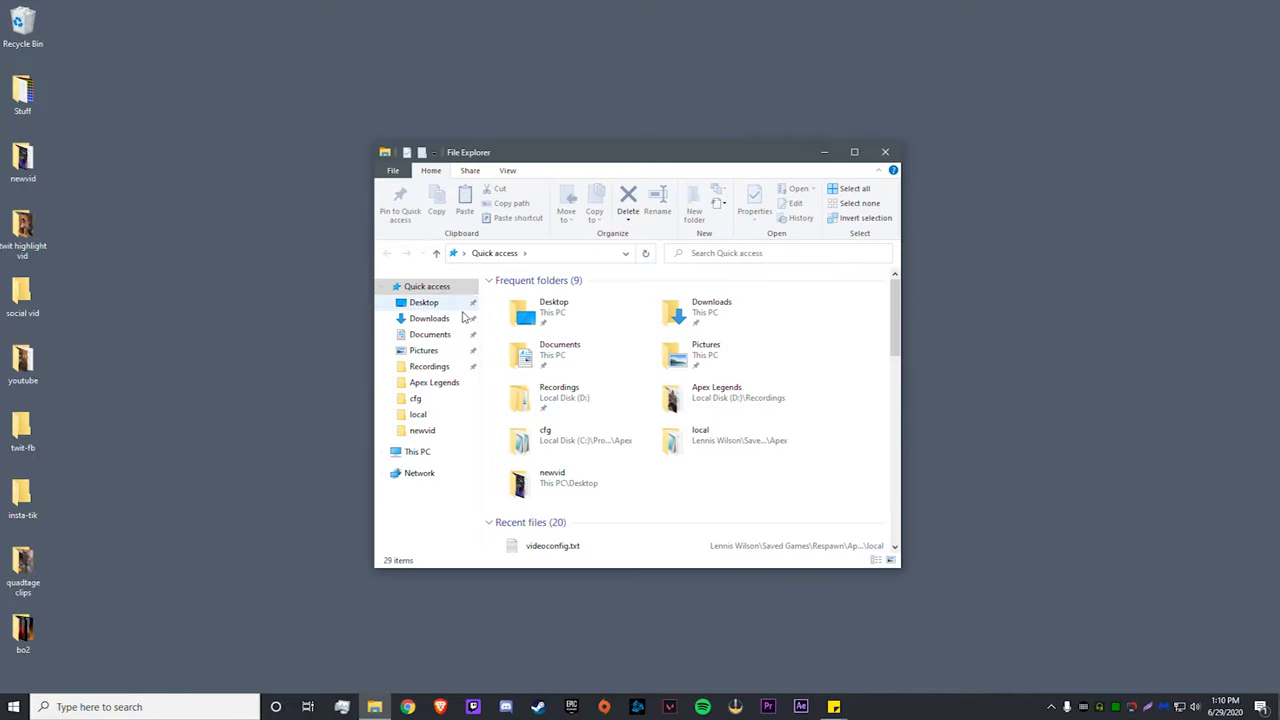
left_click(417, 451)
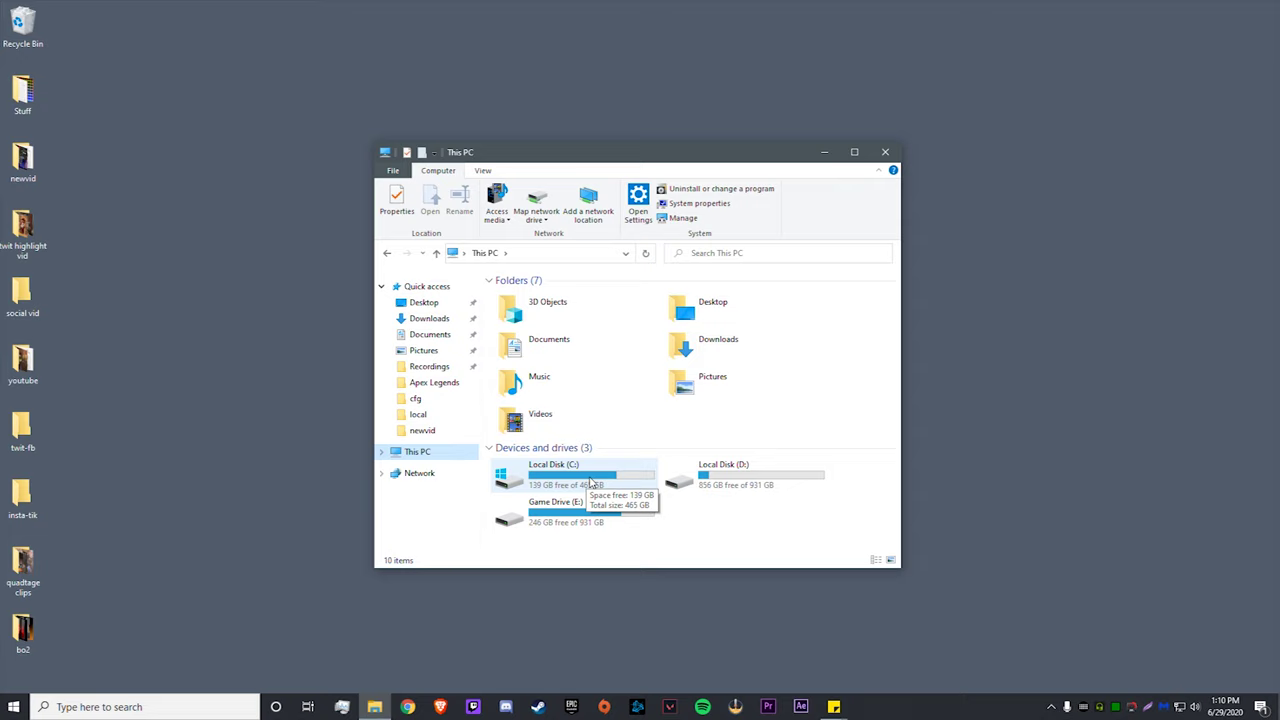
left_click(590, 482)
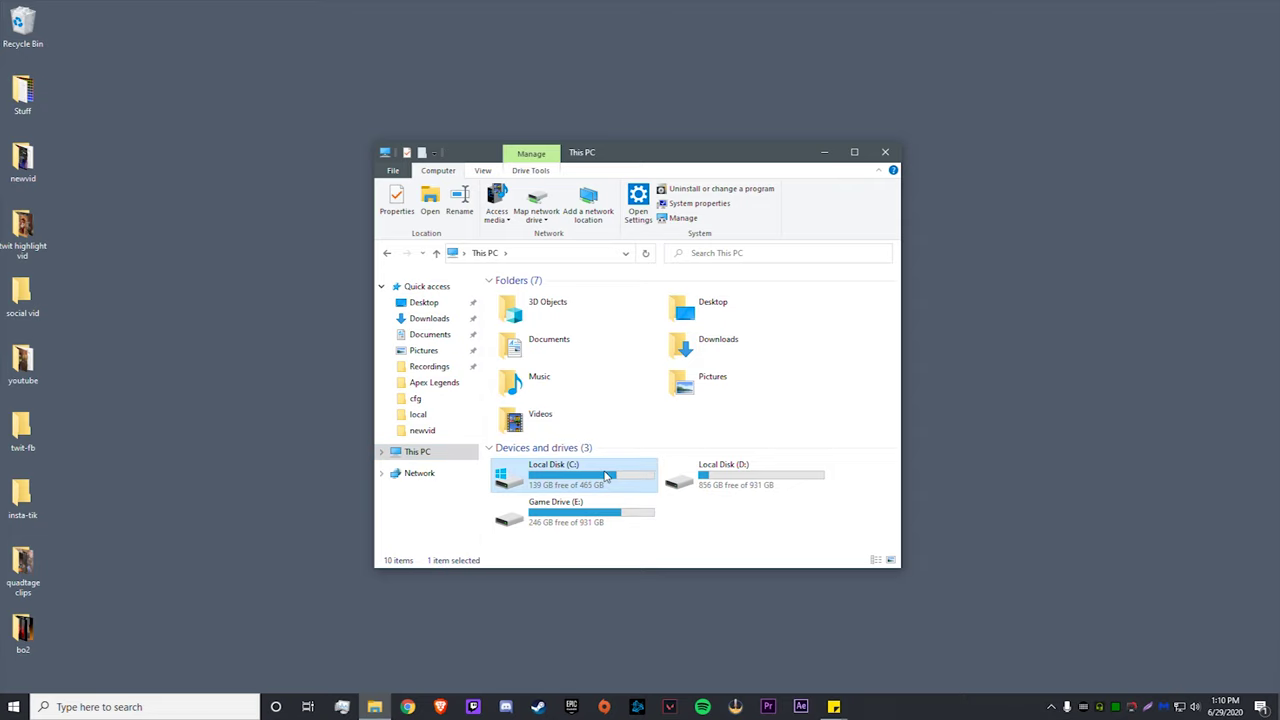
double_click(592, 480)
double_click(580, 398)
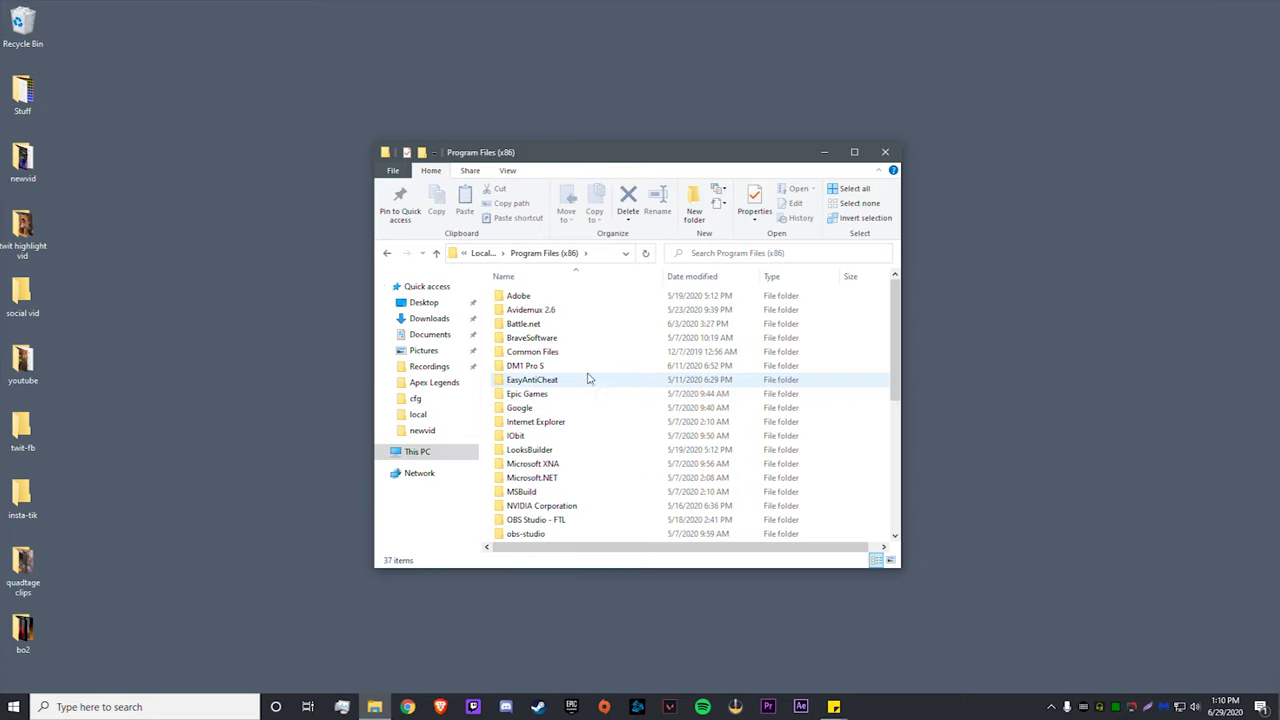
scroll(588, 376, "down", 1)
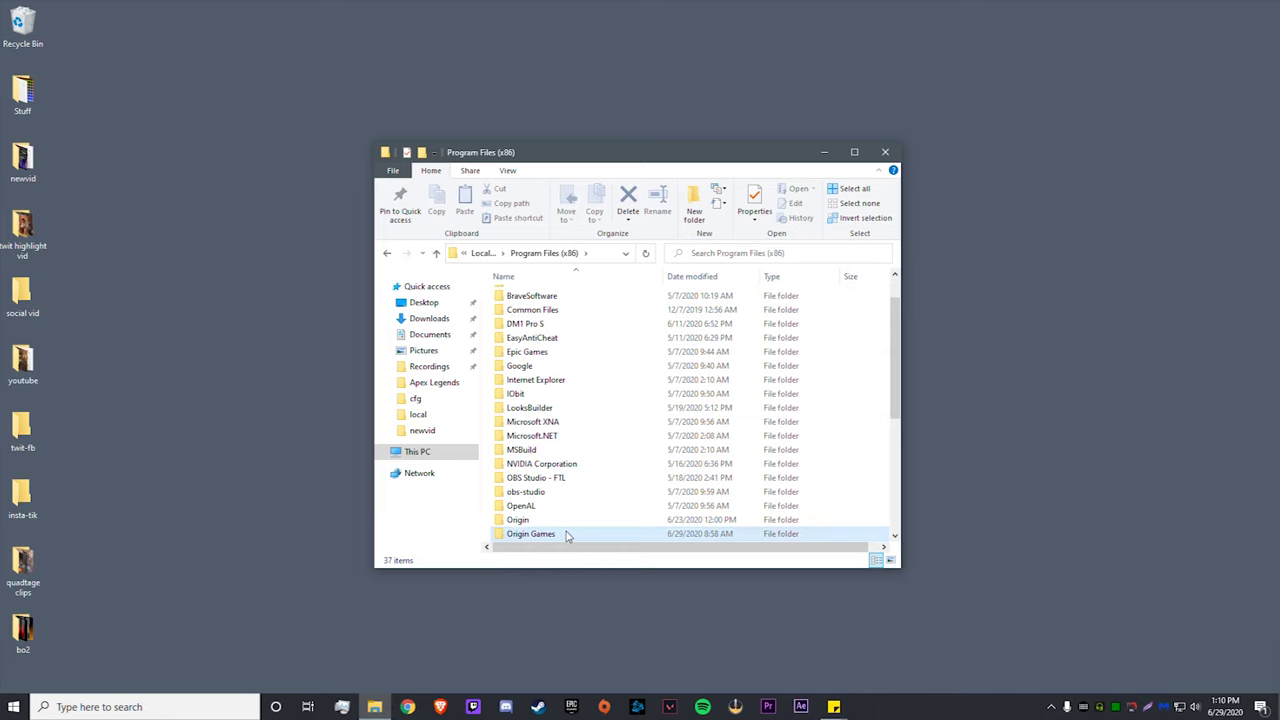
double_click(566, 534)
double_click(580, 296)
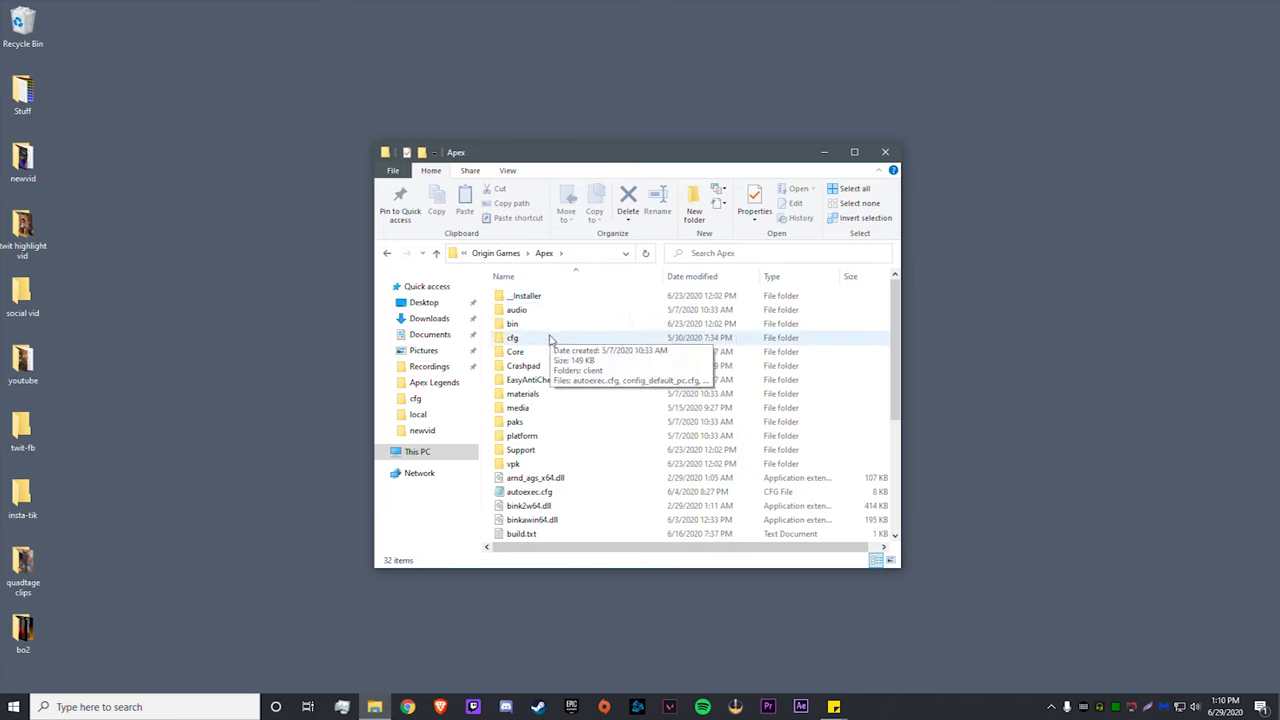
double_click(514, 337)
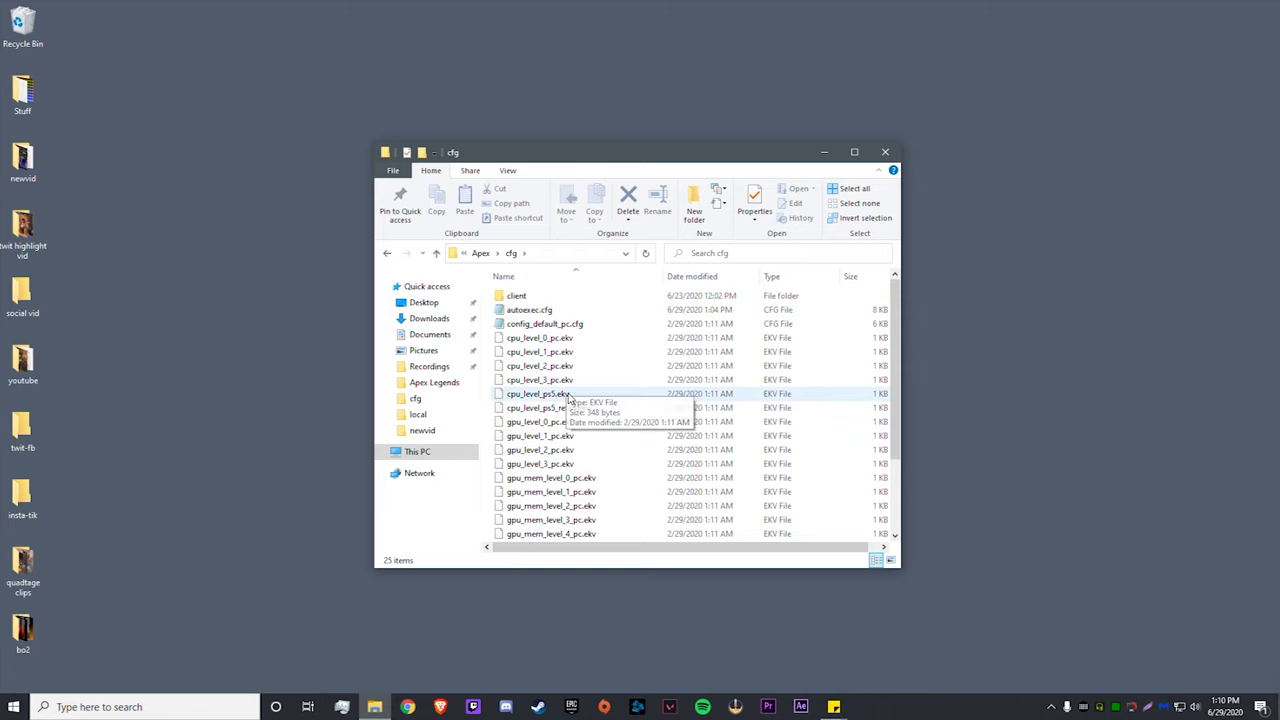
- Duplicate config_default_pc.cfg within the cfg folder
right_click(561, 325)
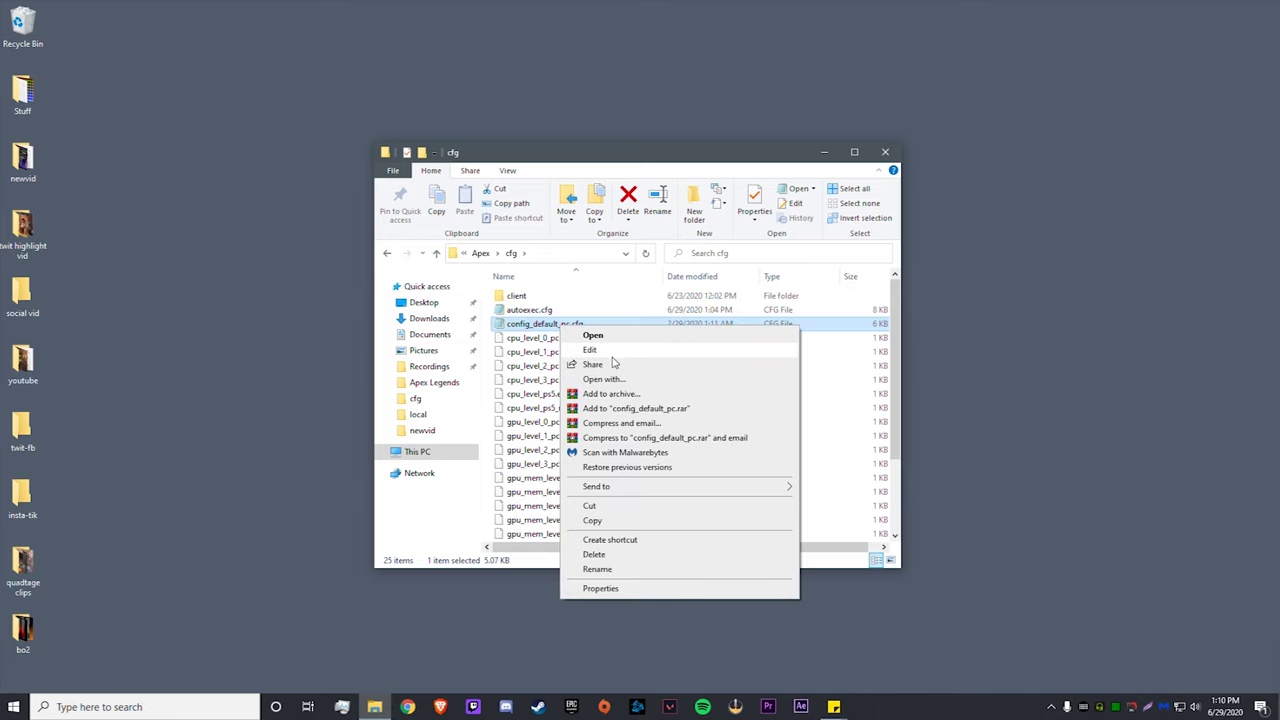
left_click(592, 521)
right_click(497, 323)
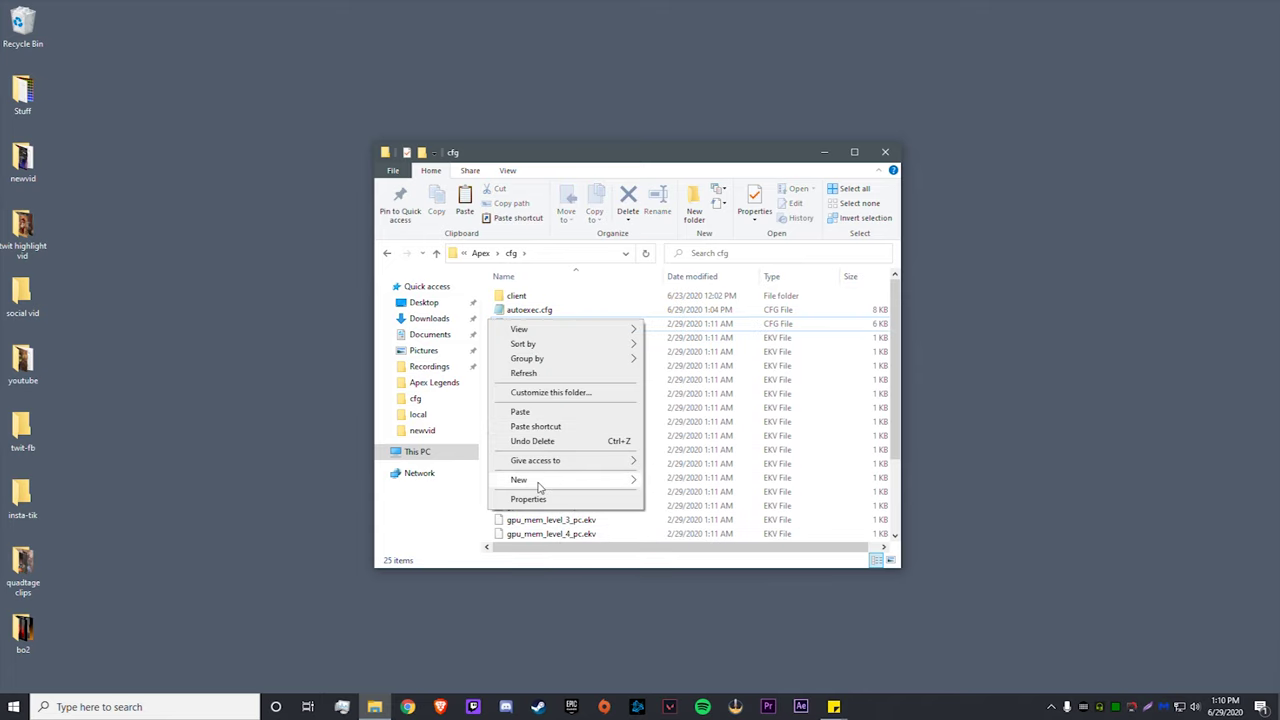
left_click(551, 416)
- Rename the copied config file to autoexec, accept the suggested name "autoexec (2).cfg", and delete that copy
right_click(556, 324)
left_click(597, 569)
type("autoexec")
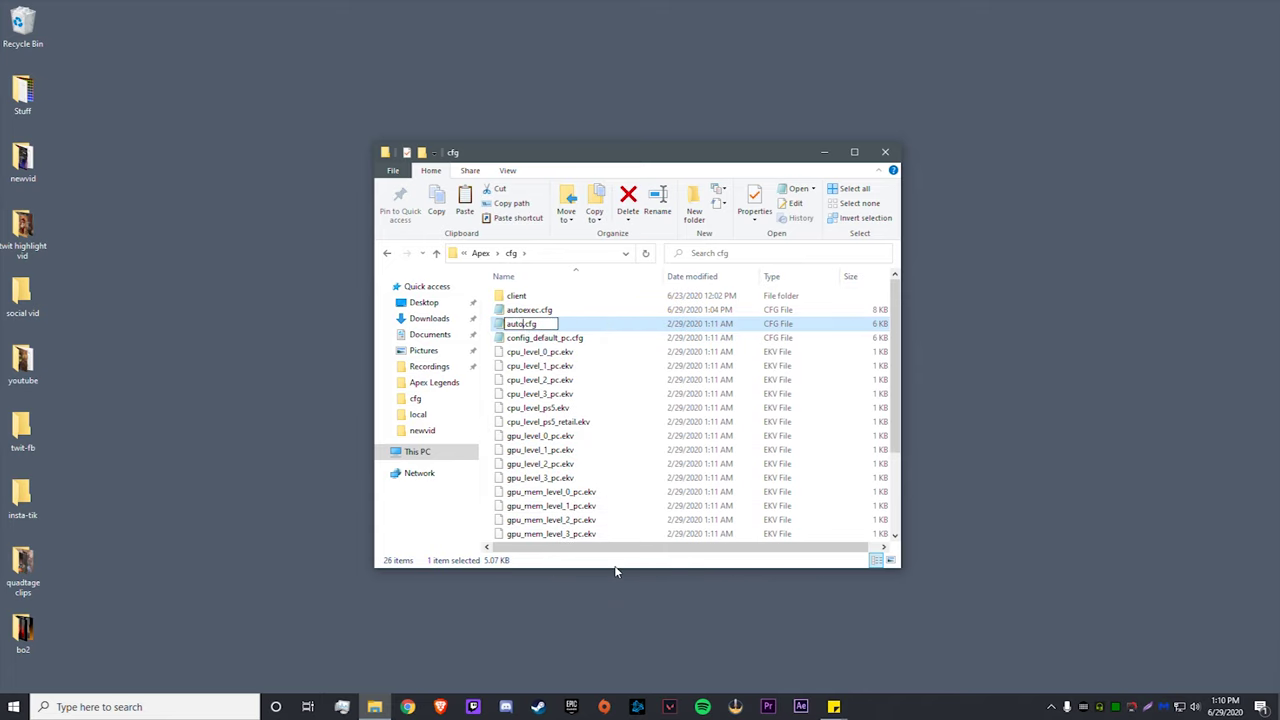
key("Return")
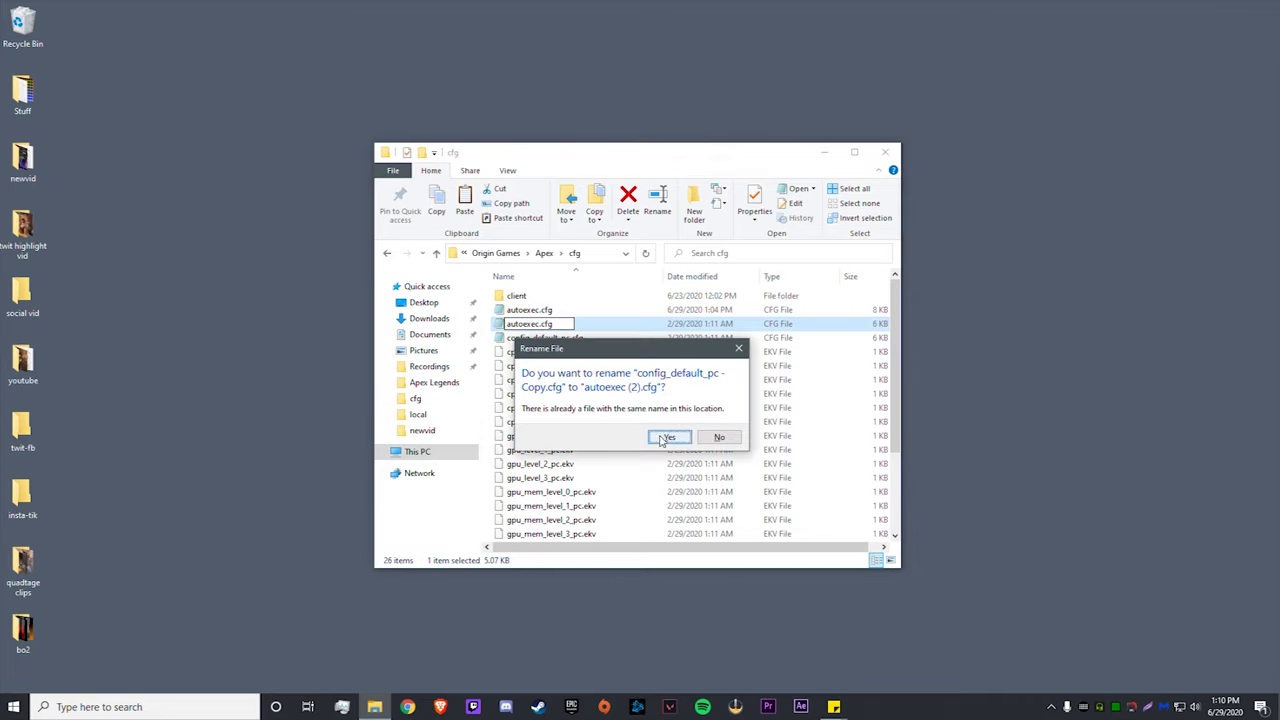
left_click(670, 437)
key("Delete")
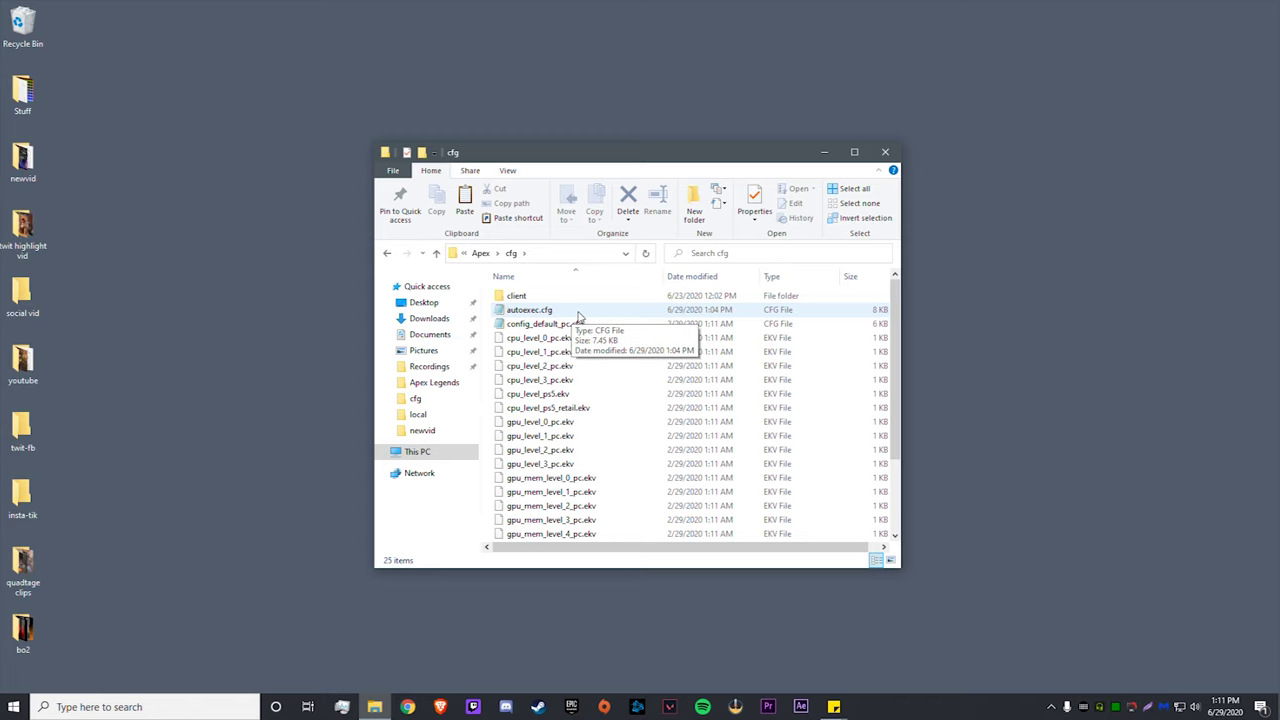
- Open autoexec.cfg and set both mat_letterbox_aspect_goal and mat_letterbox_aspect_threshold to 1.6
double_click(575, 314)
left_click_drag(305, 67, 530, 76)
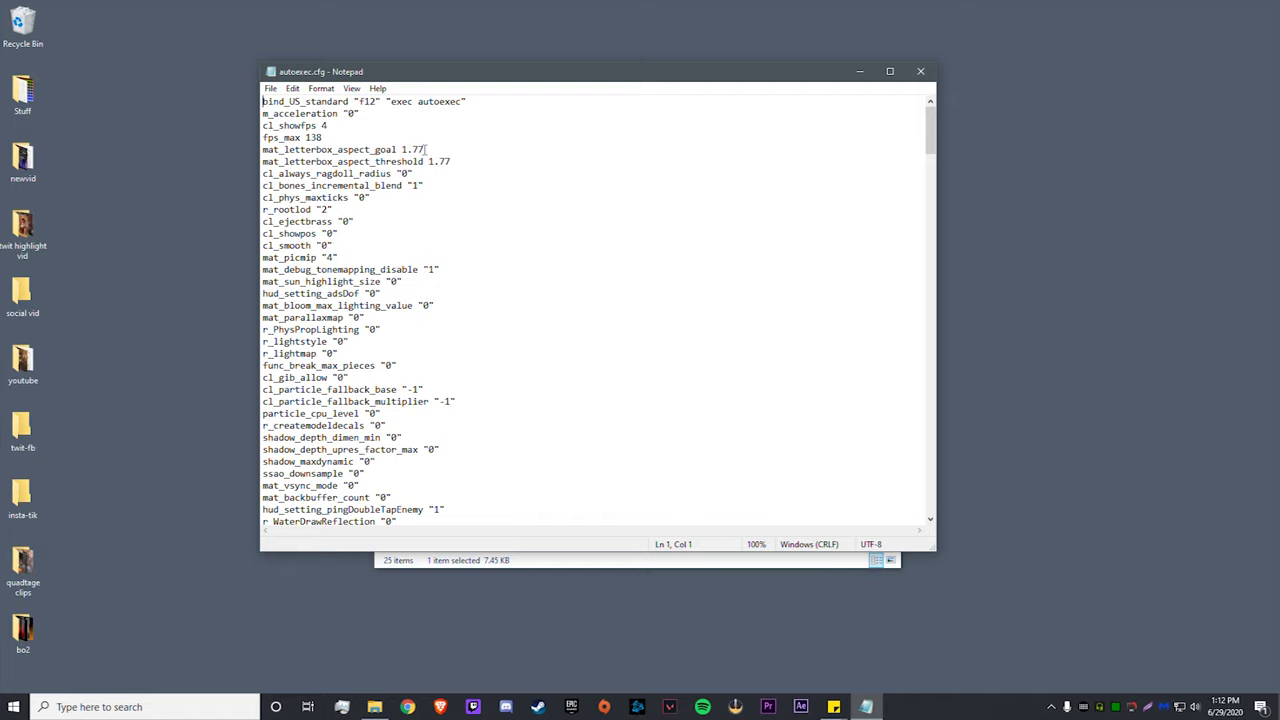
type("6")
mouse_move(425, 150)
left_mouse_down()
mouse_move(413, 150)
mouse_move(440, 163)
left_mouse_up()
type("6")
- Save the edited autoexec.cfg and close it
scroll(353, 285, "down", 15)
left_click_drag(929, 183, 933, 120)
left_click(270, 88)
left_click(300, 148)
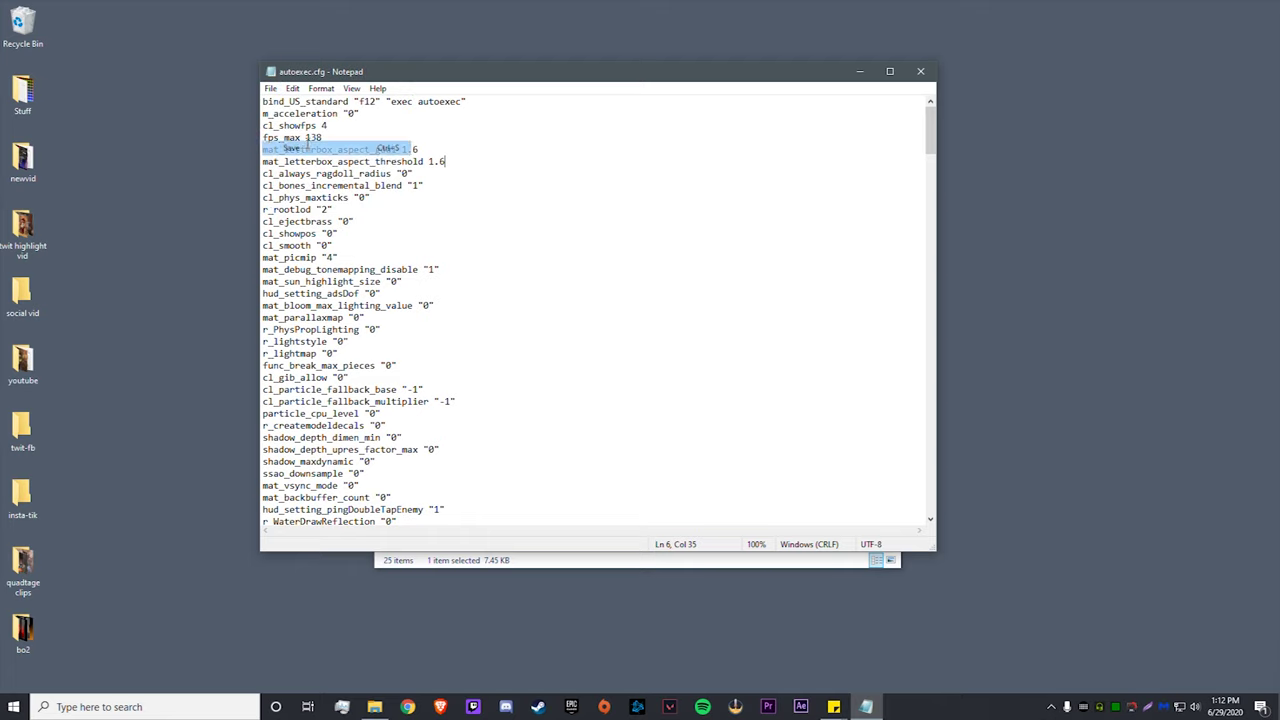
left_click(917, 74)
- Make autoexec.cfg read-only in its file properties and close the cfg folder
right_click(530, 310)
left_click(586, 571)
left_click(640, 563)
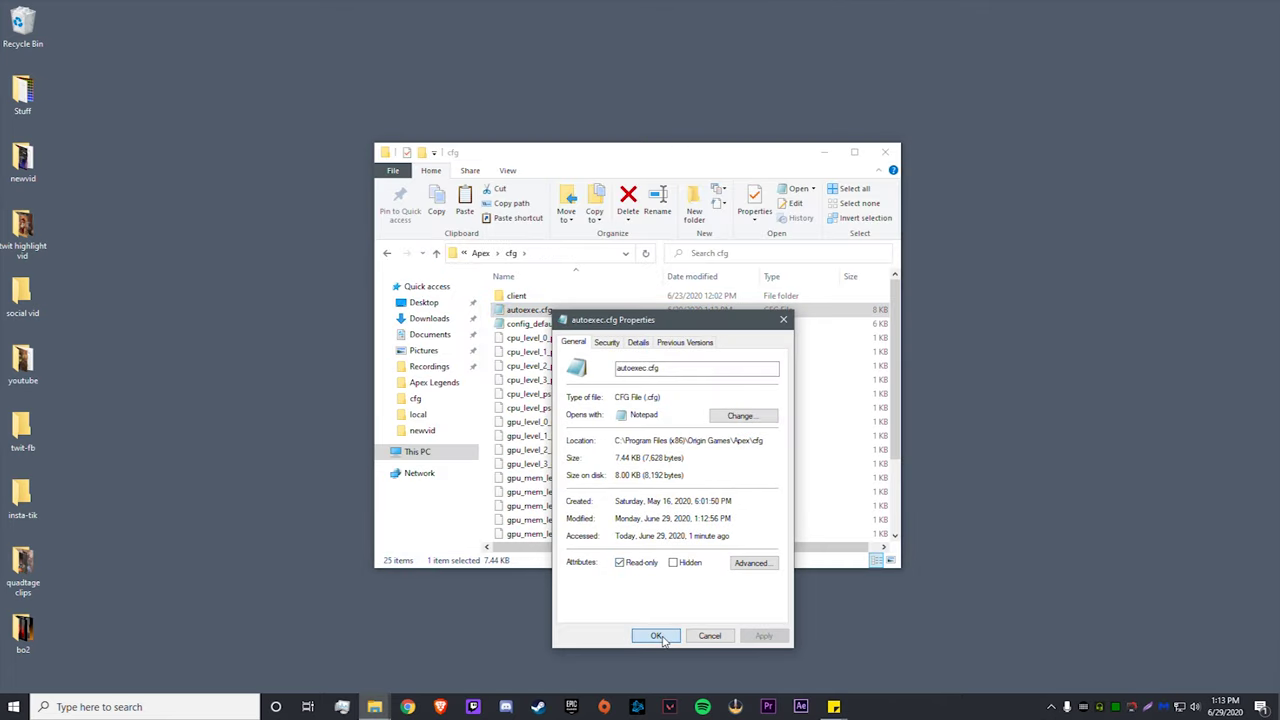
left_click(657, 636)
left_click(885, 152)
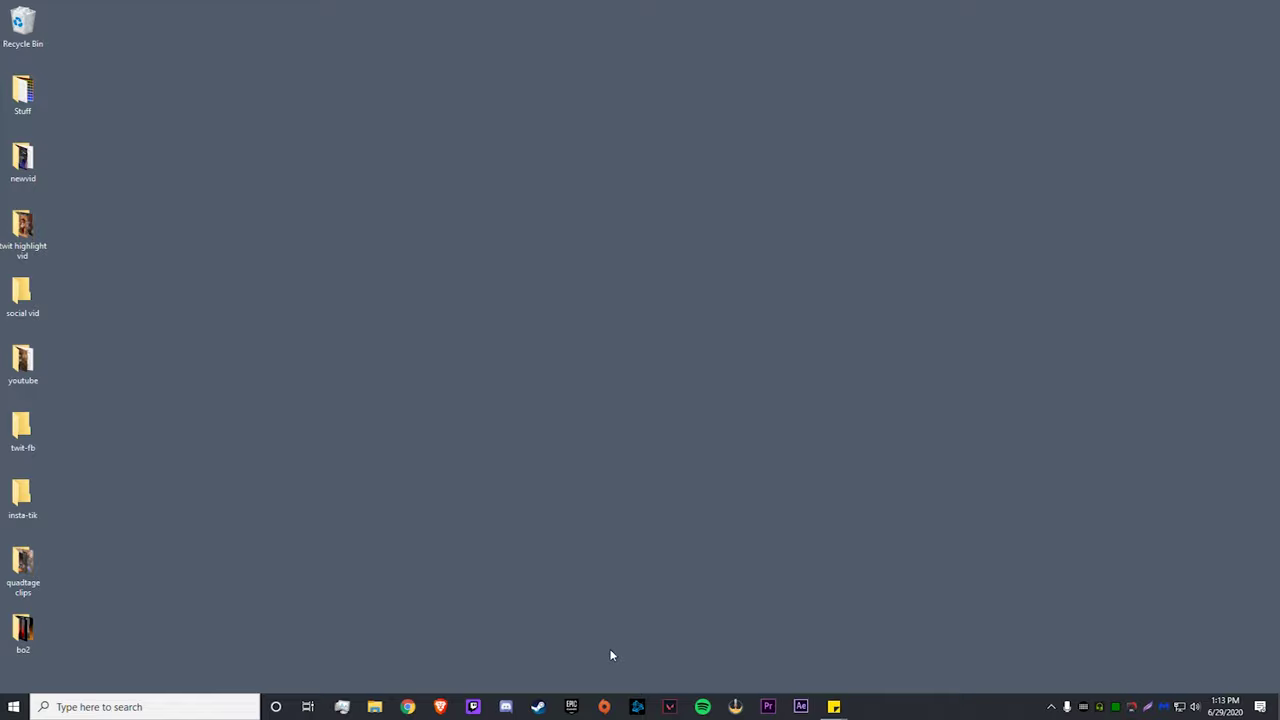
- Switch to Origin and save Apex Legends' advanced launch options with "+exec autoexec" in the command line arguments
left_click(604, 703)
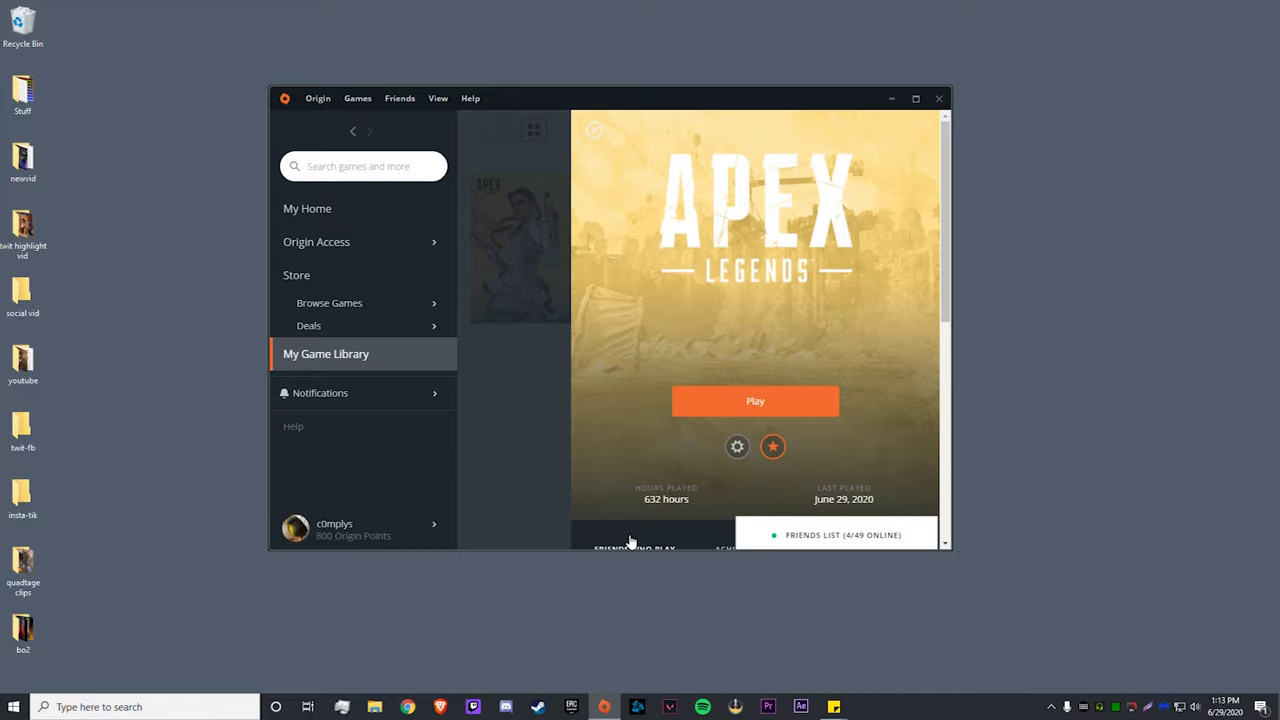
left_click(737, 449)
left_click(788, 340)
left_click_drag(548, 211, 541, 211)
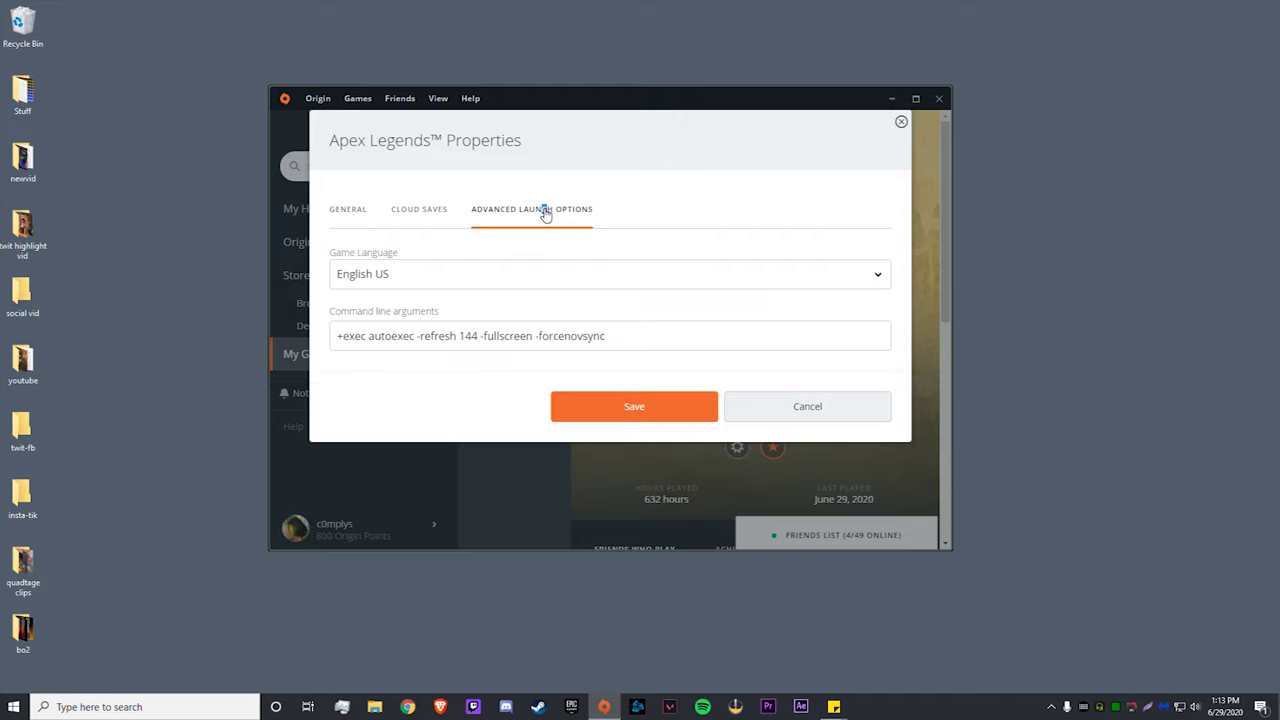
left_click_drag(415, 339, 338, 339)
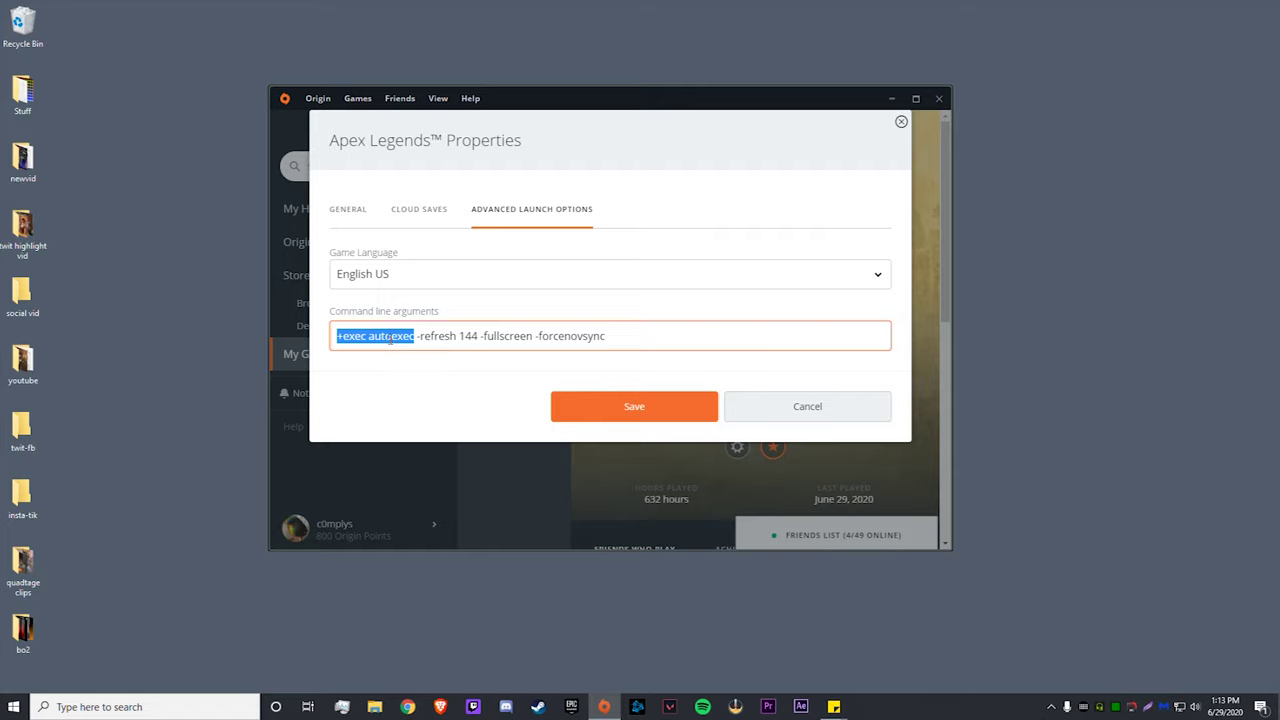
left_click(646, 406)
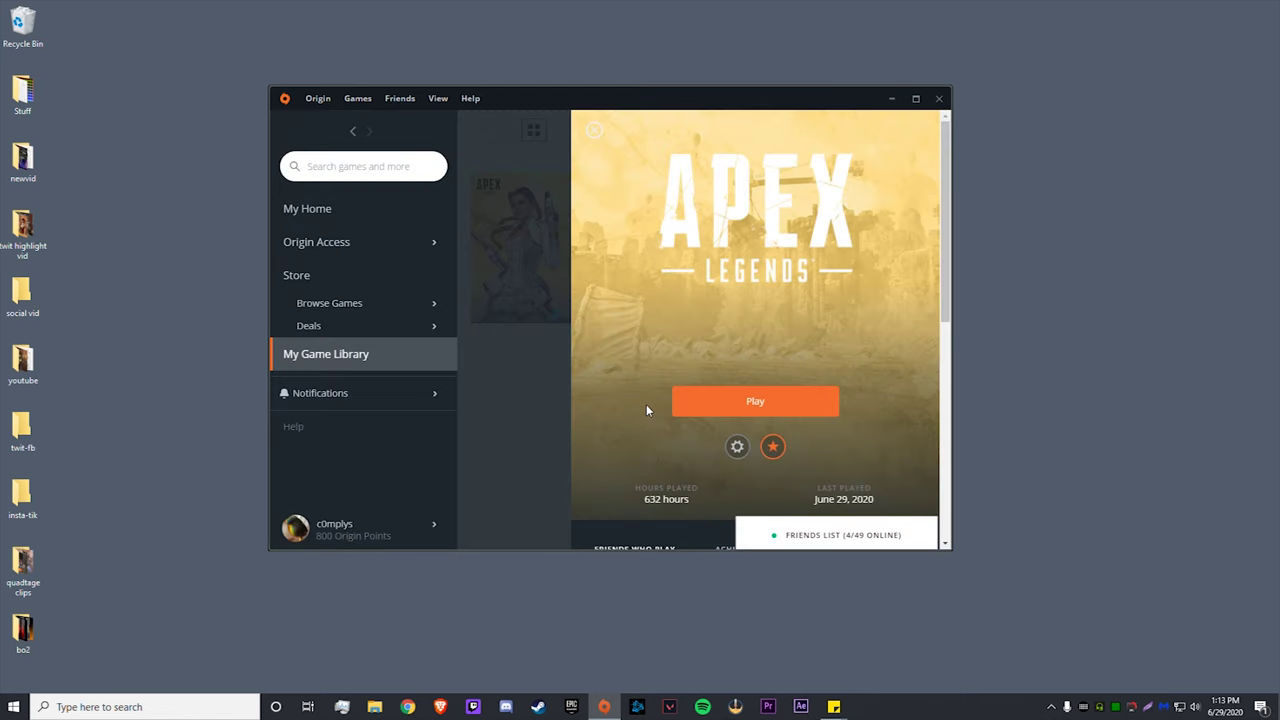
- Launch Apex Legends and open its video settings to check the aspect ratio and resolution
left_click(756, 405)
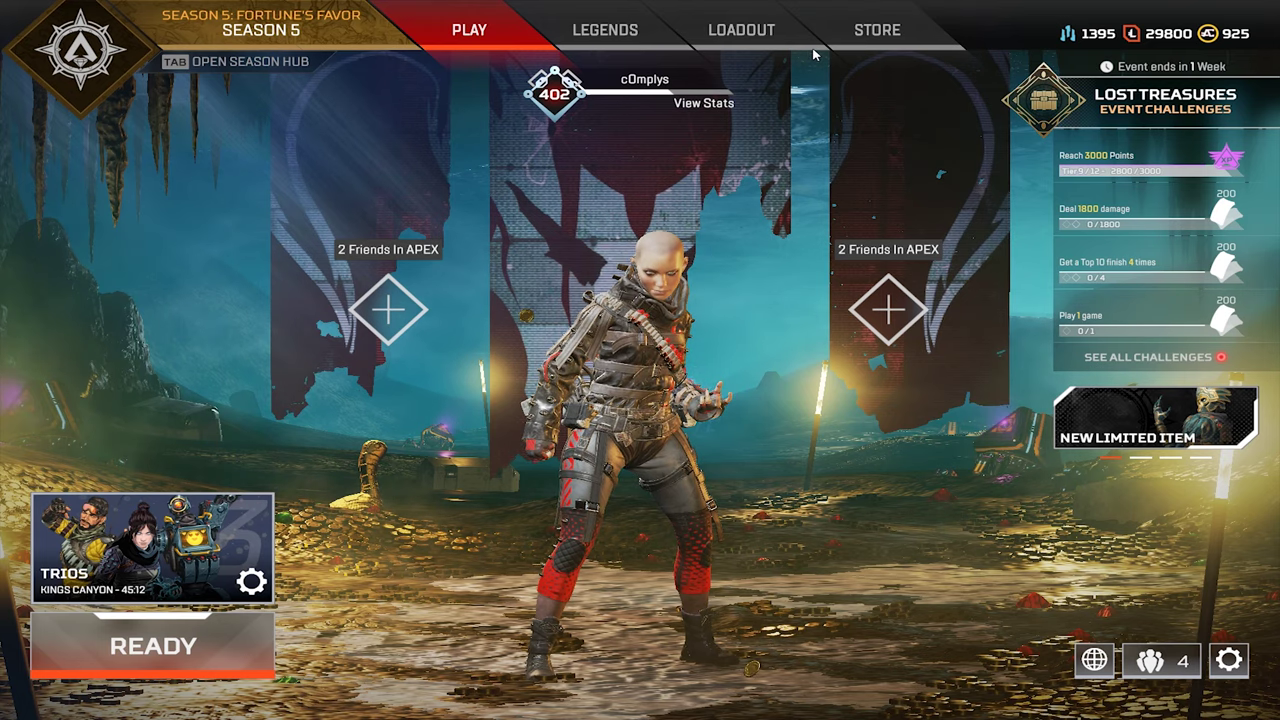
key("Escape")
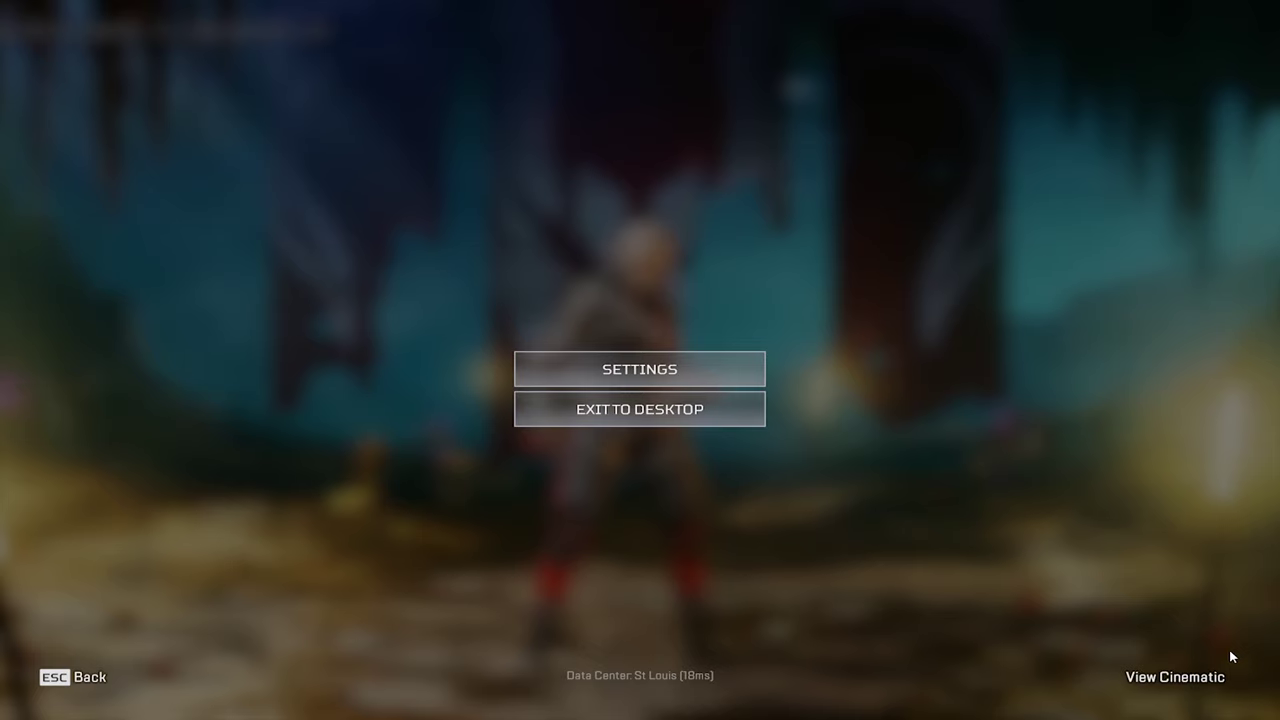
left_click(603, 374)
left_click(713, 30)
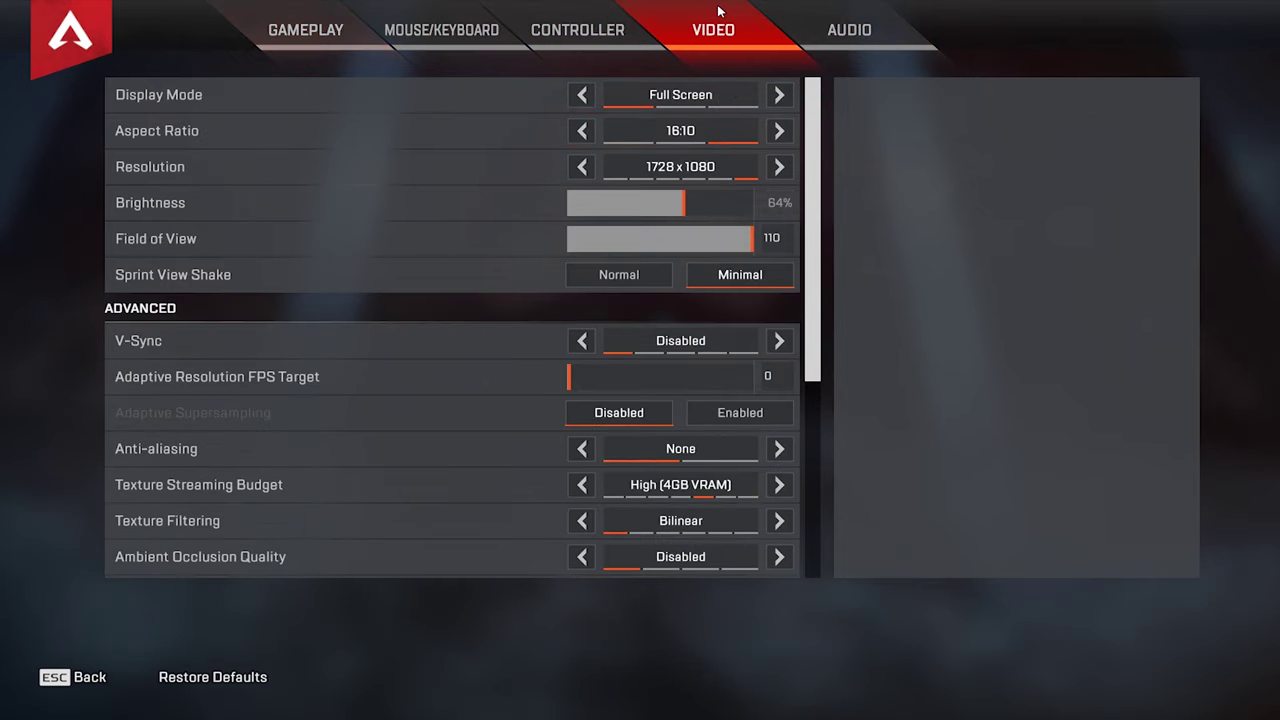